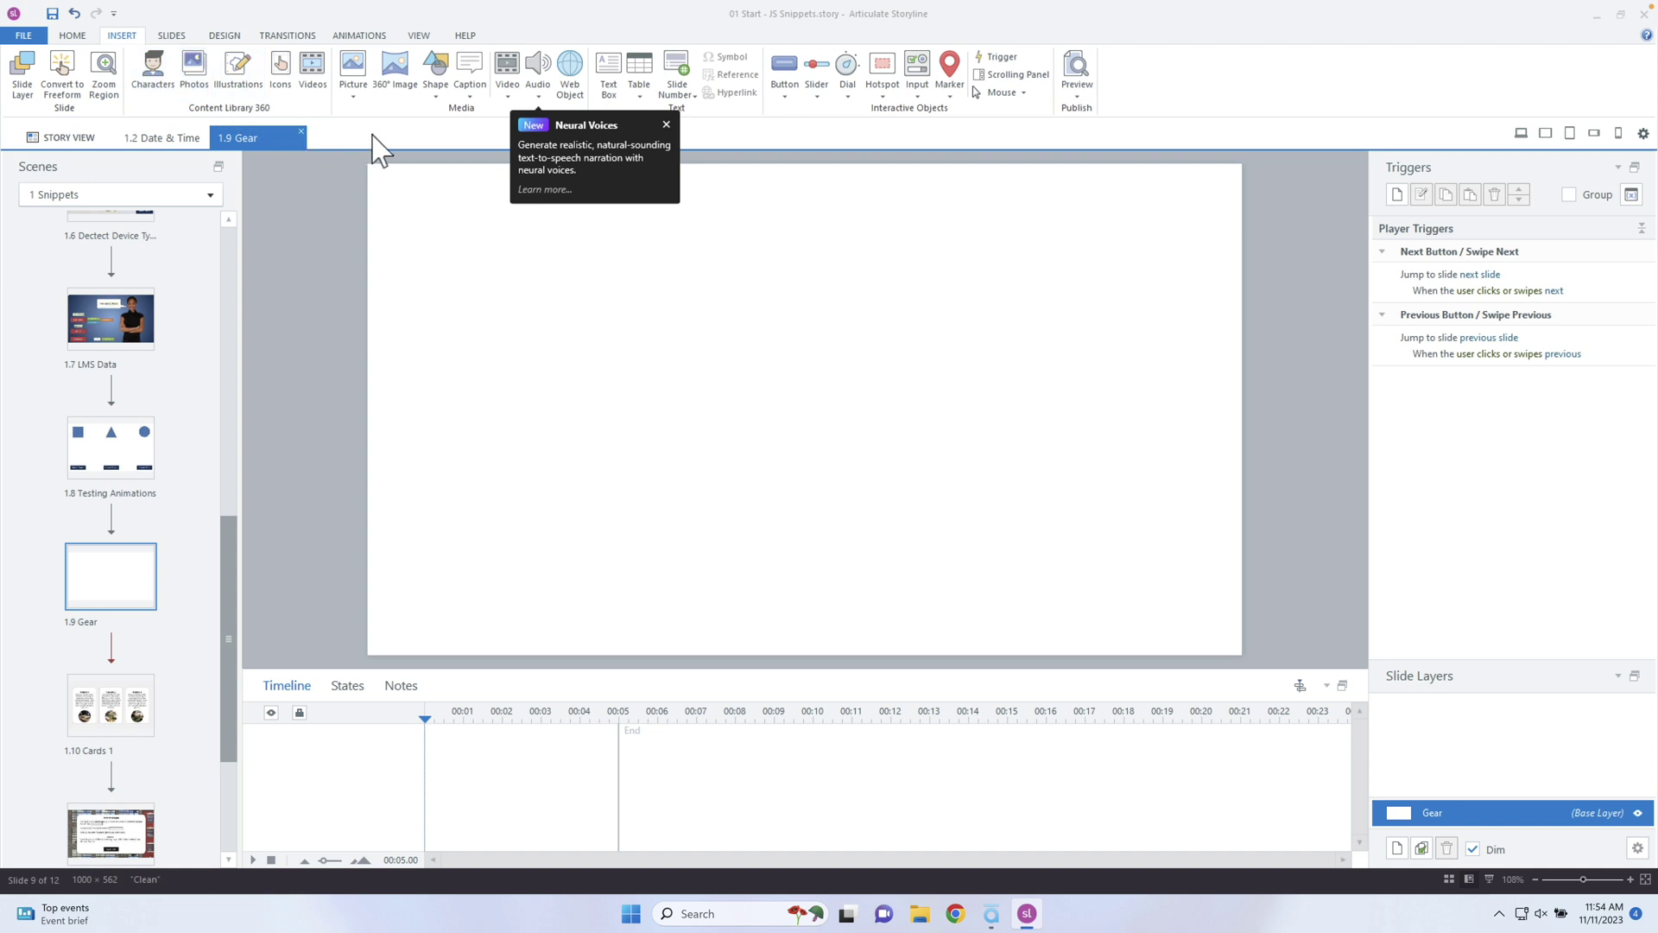
Step: Insert the gear SVG picture from the Desktop folder onto the blank Gear slide
click(352, 67)
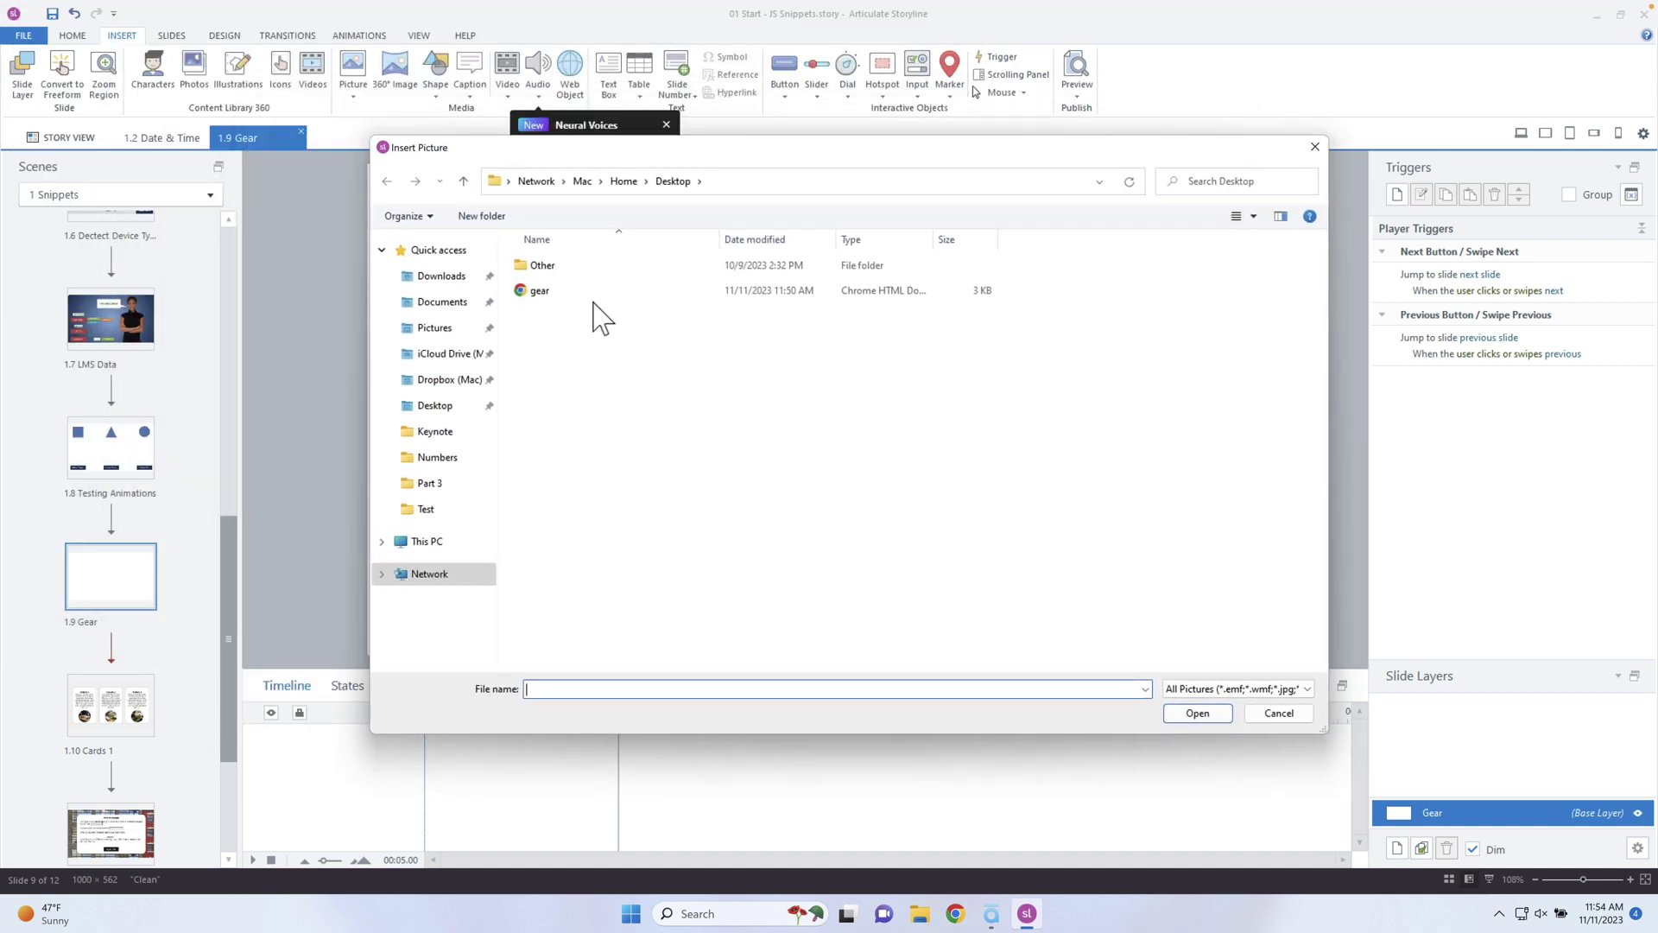
click(595, 291)
click(1195, 714)
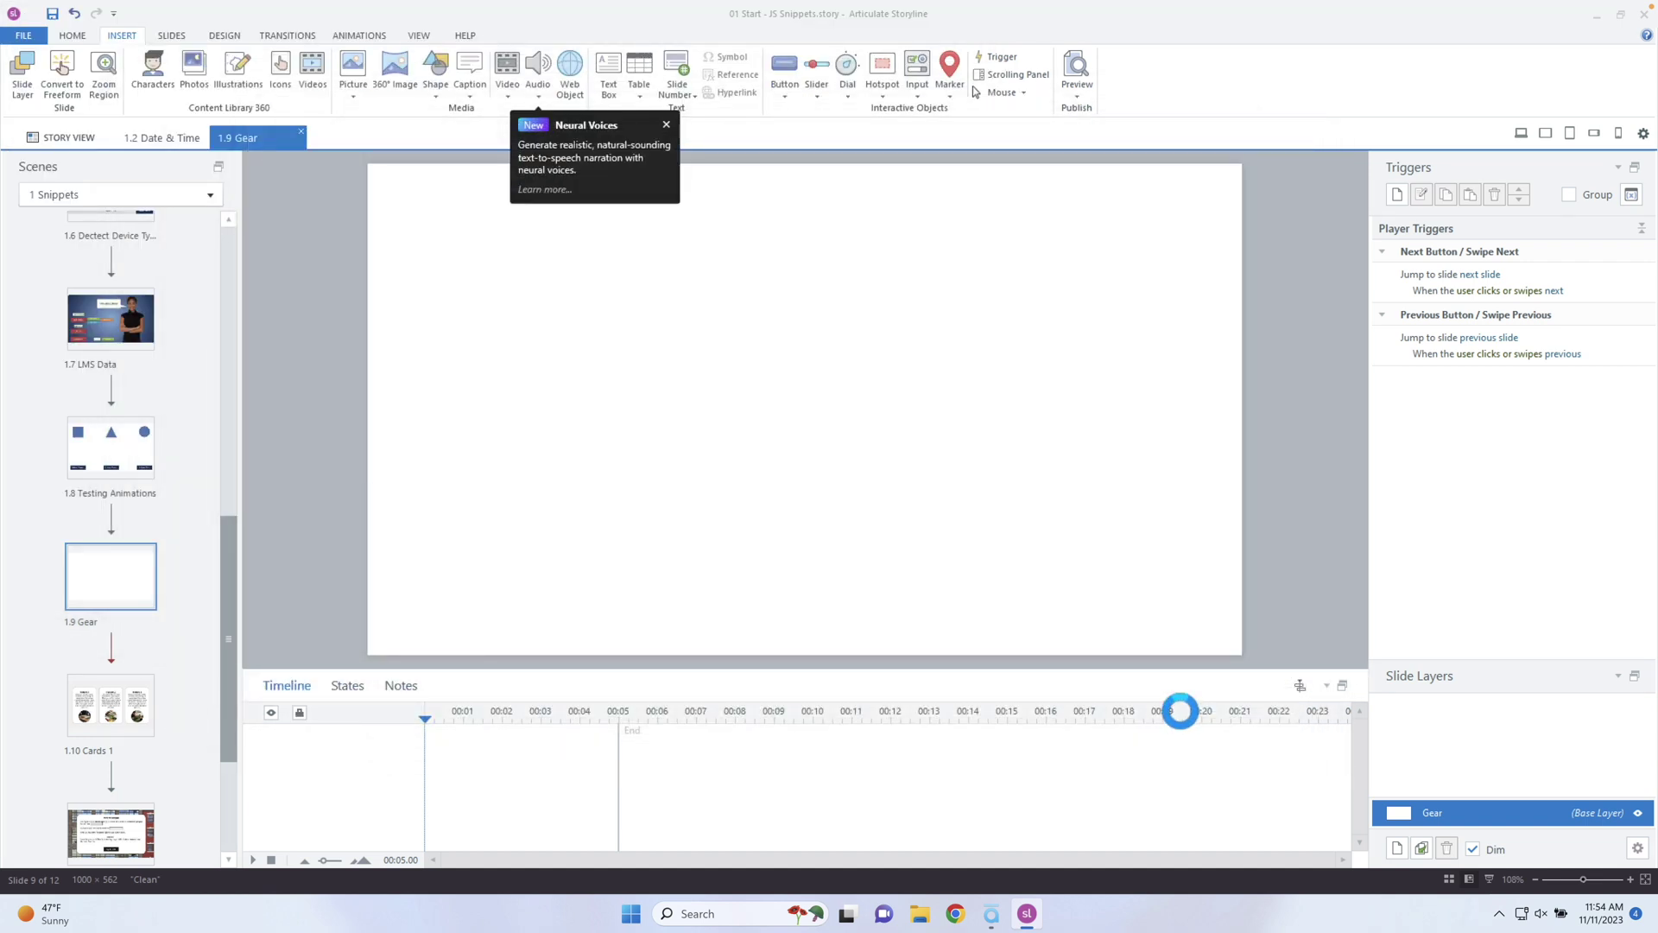
Step: Switch to Safari and look at the free icon sites Iconduck and iconmonstr.com, accepting the iconmonstr cookies
key(ctrl+Left)
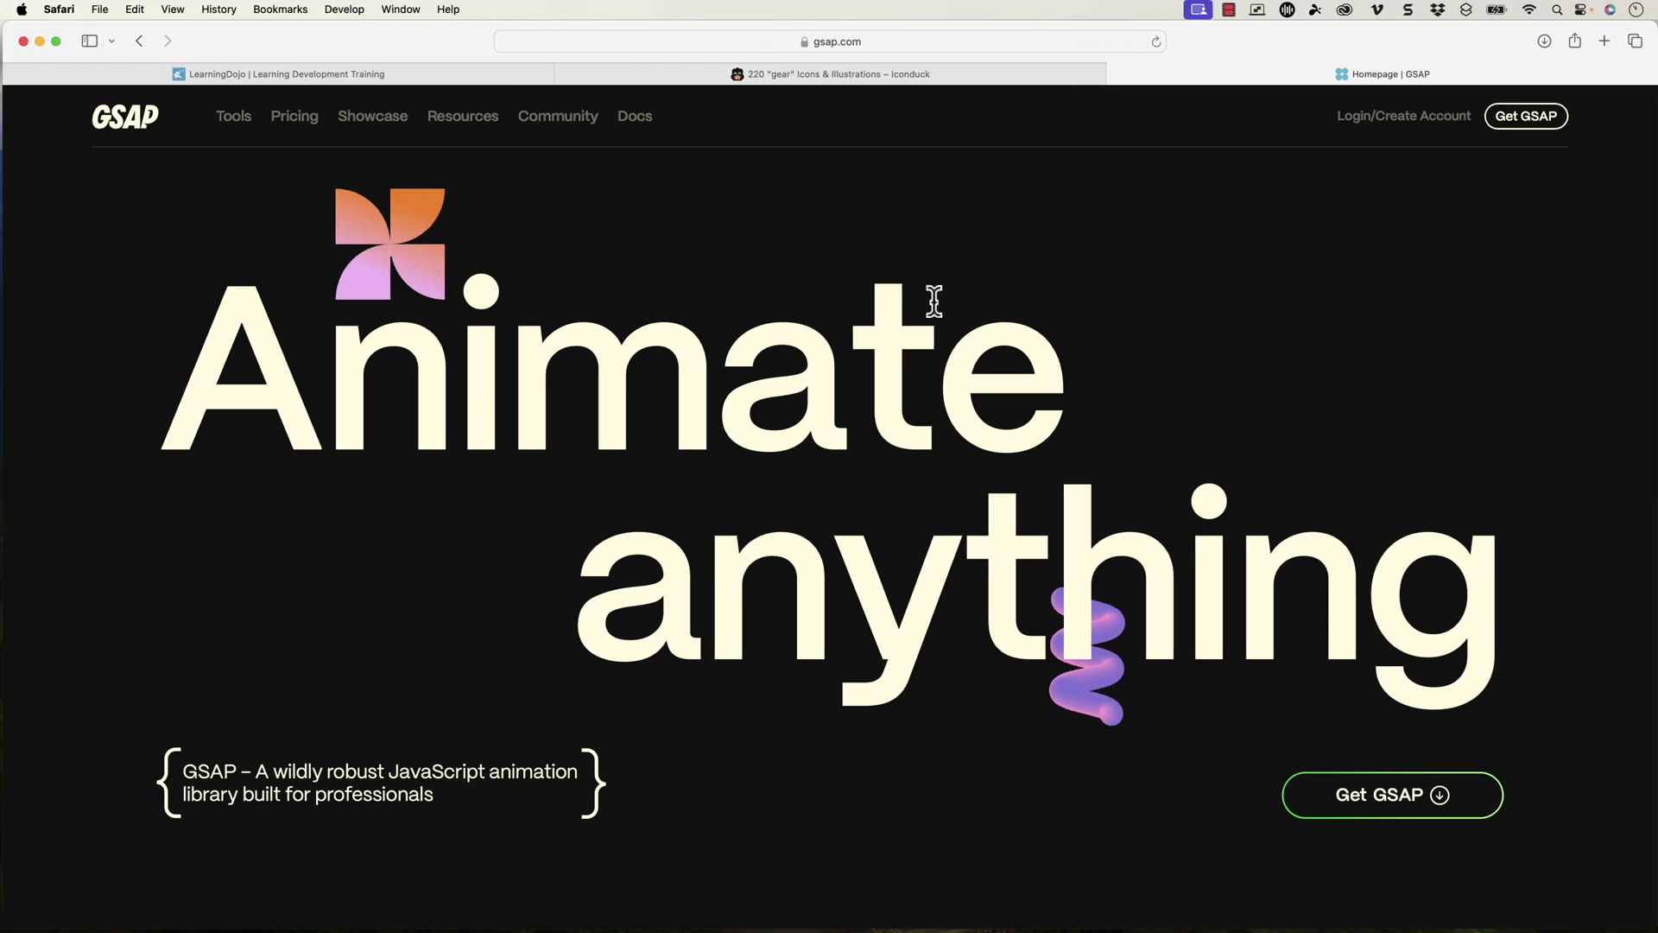
click(906, 75)
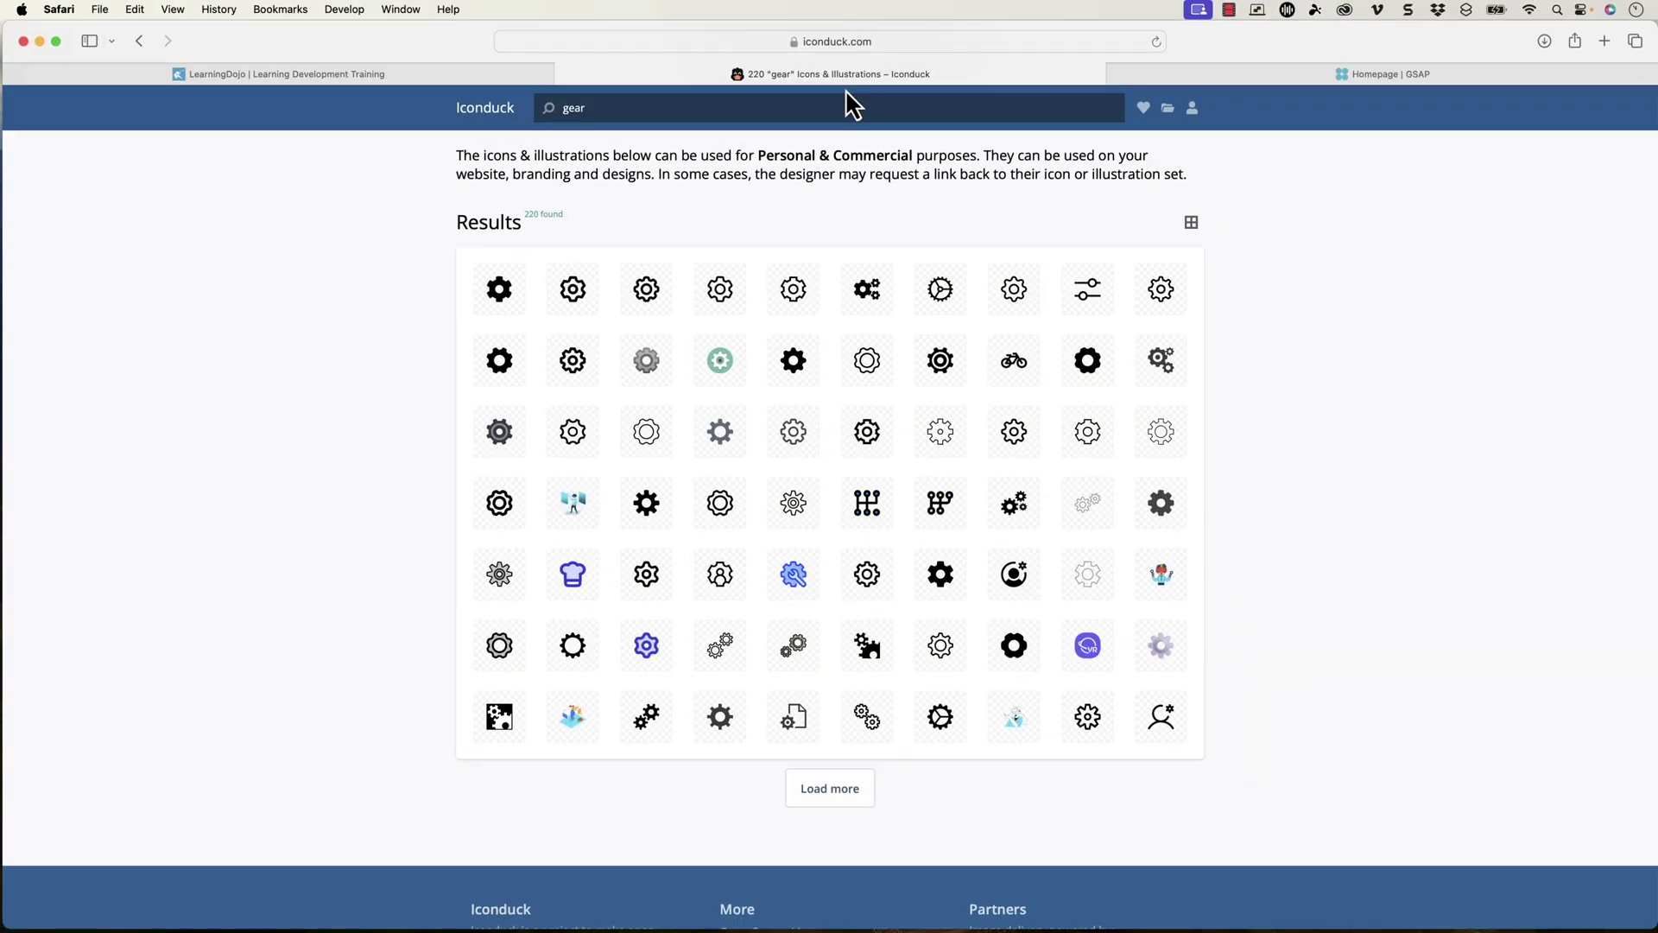
key(super+t)
text(iconmonstr.com)
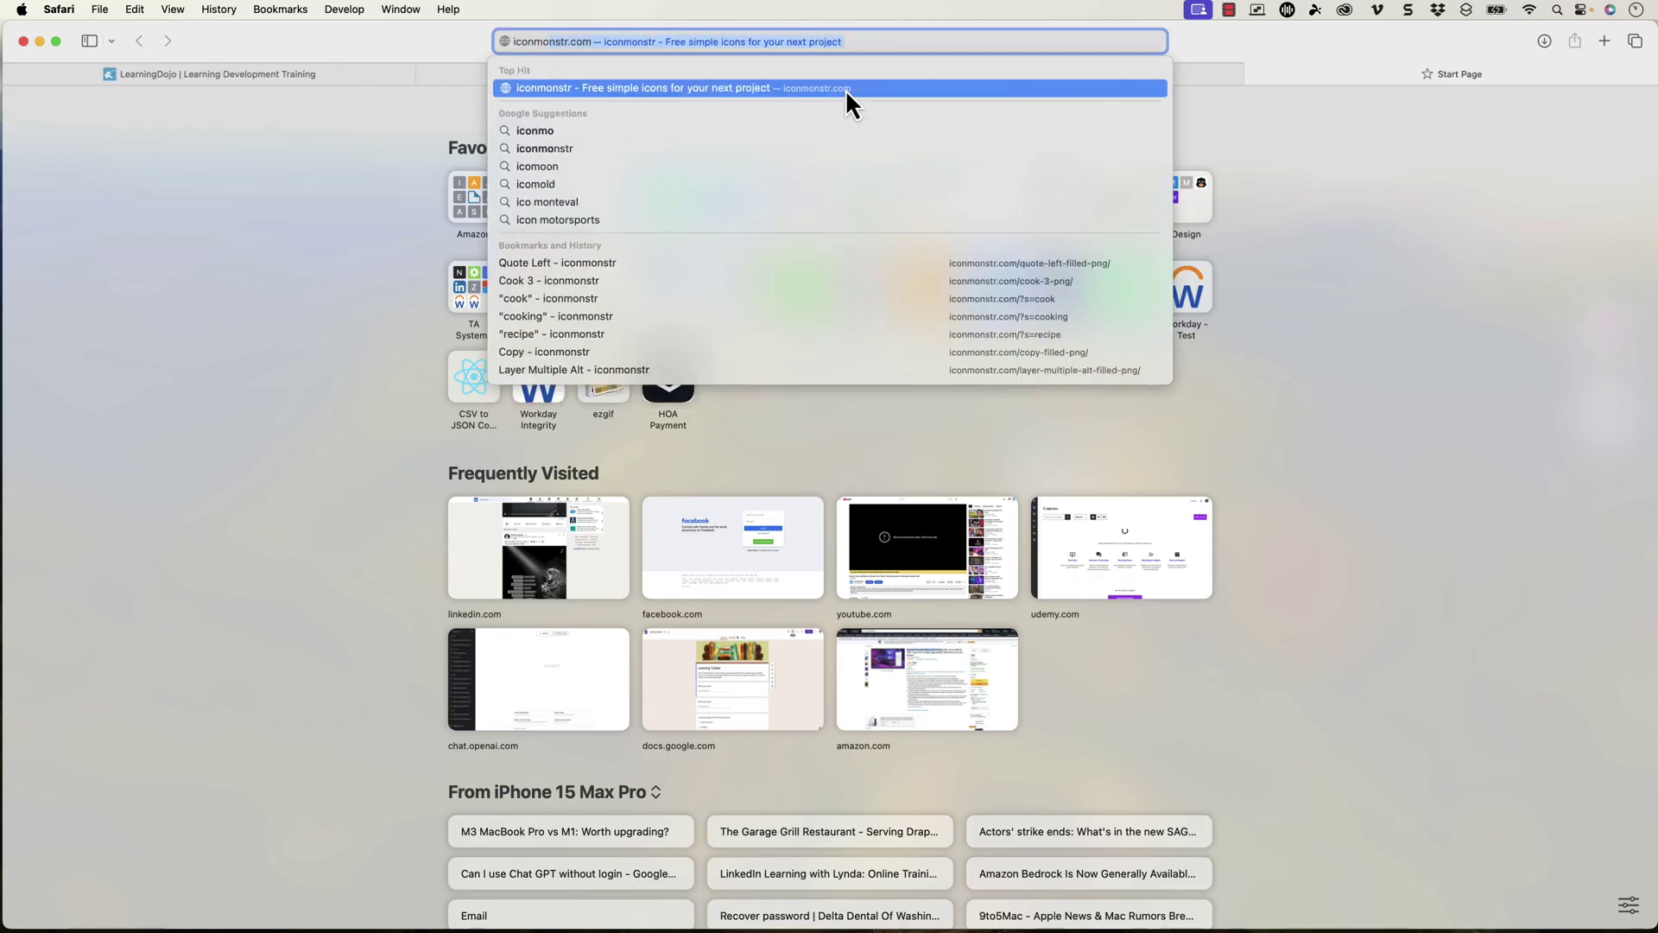
key(Return)
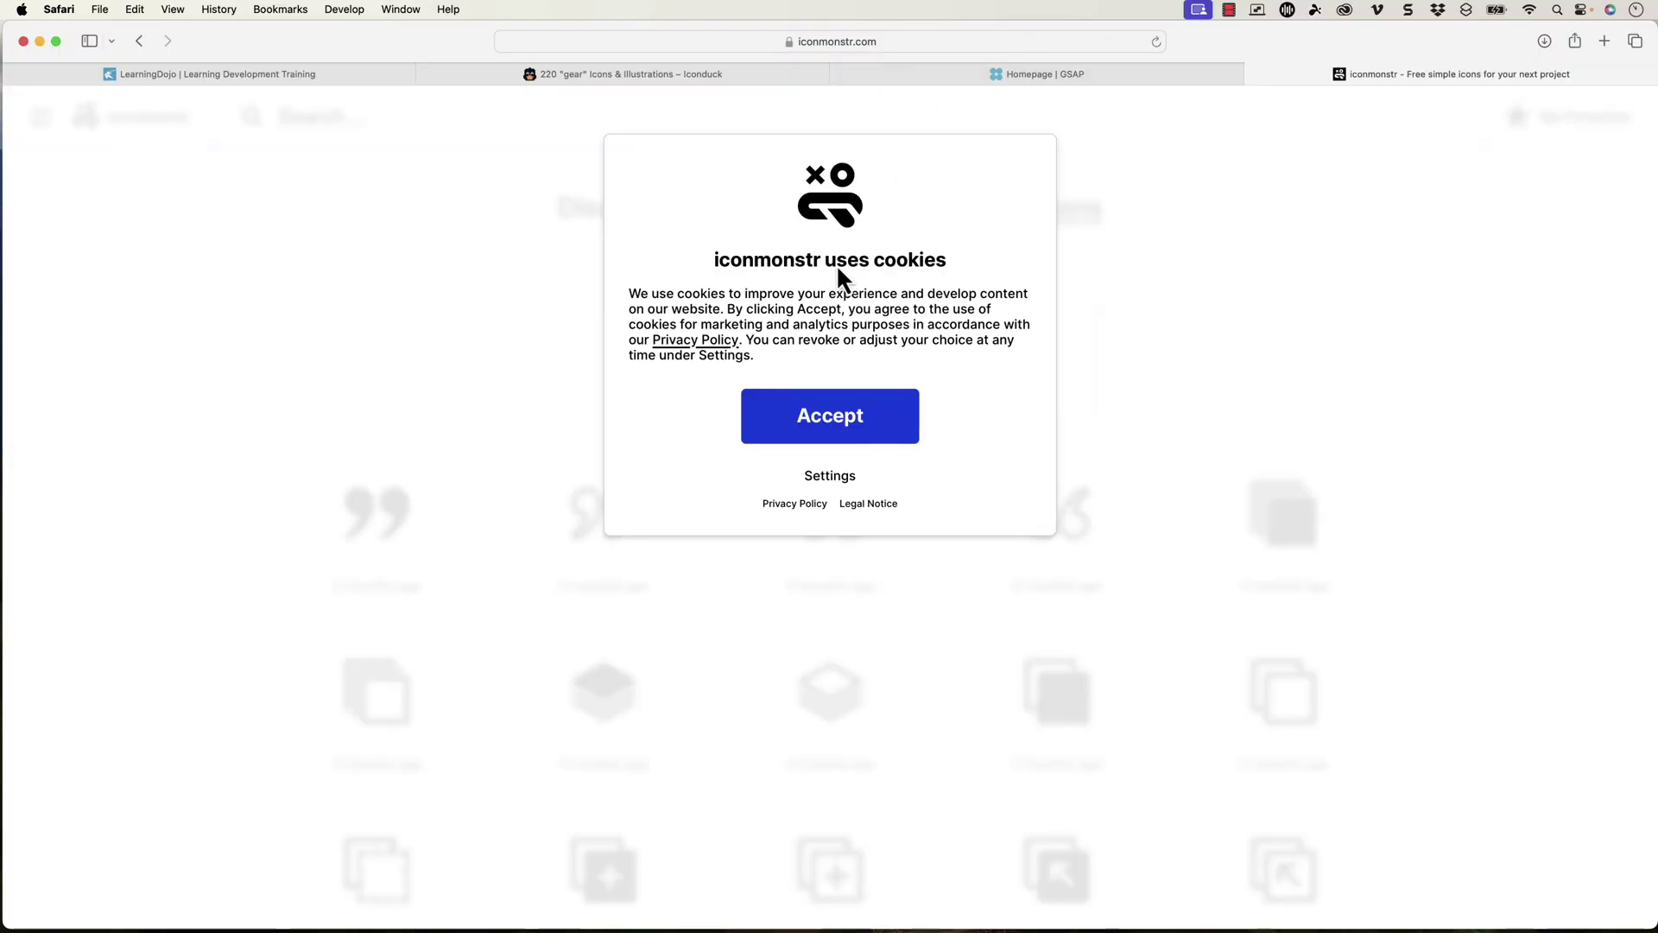
right_click(831, 426)
click(869, 221)
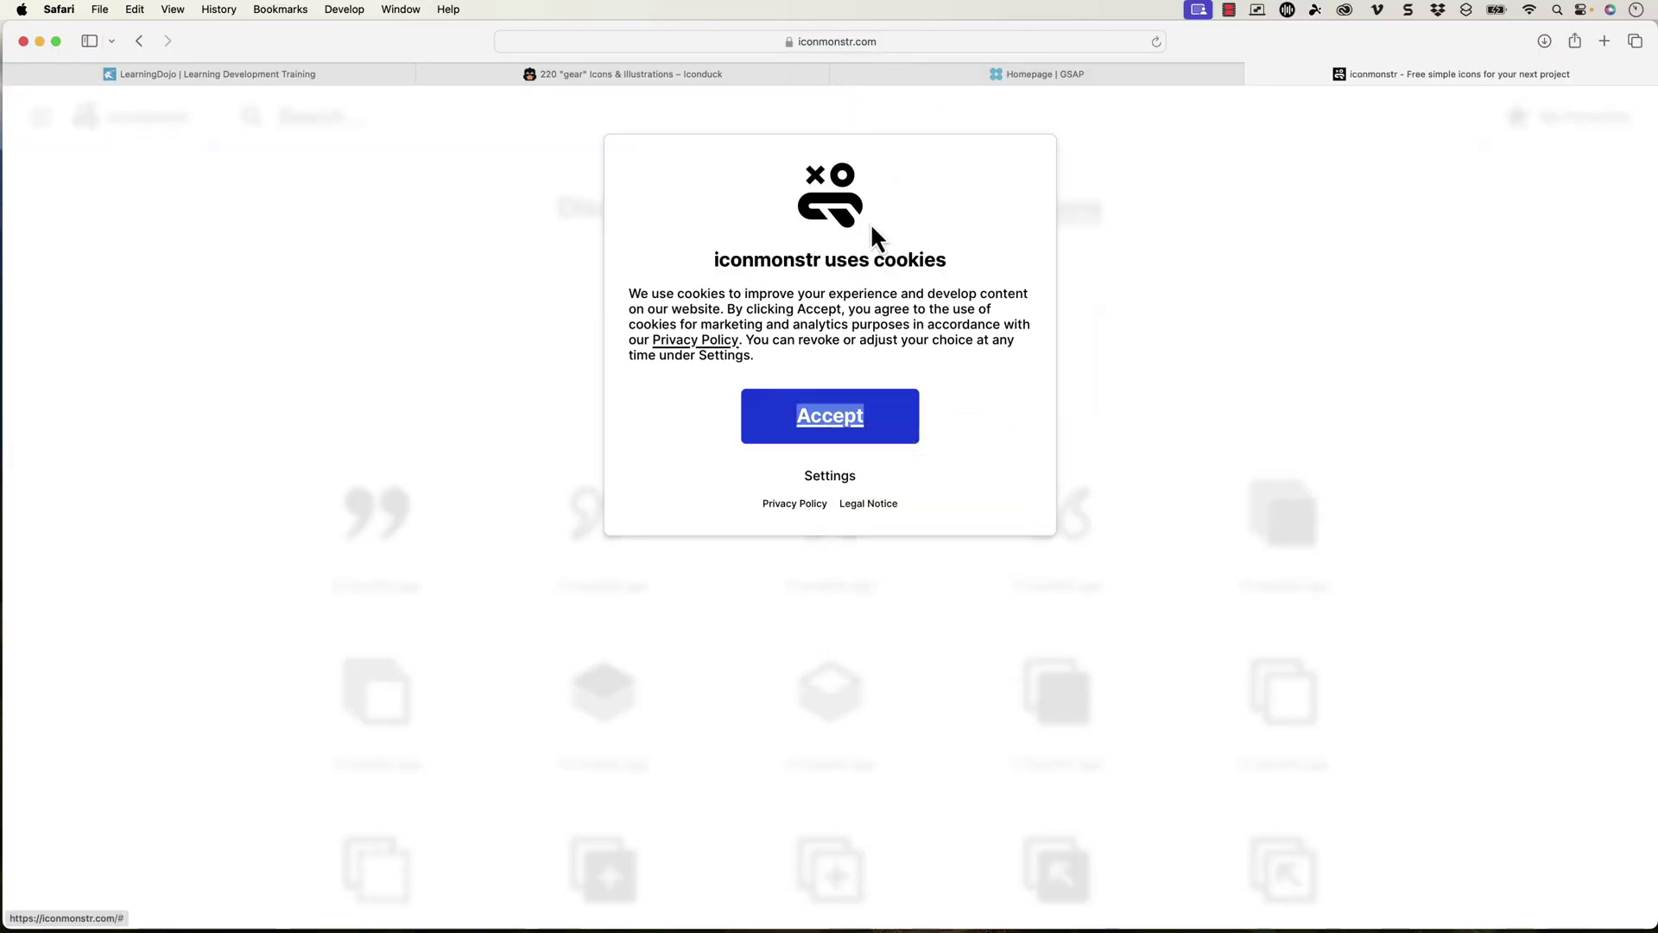
click(873, 395)
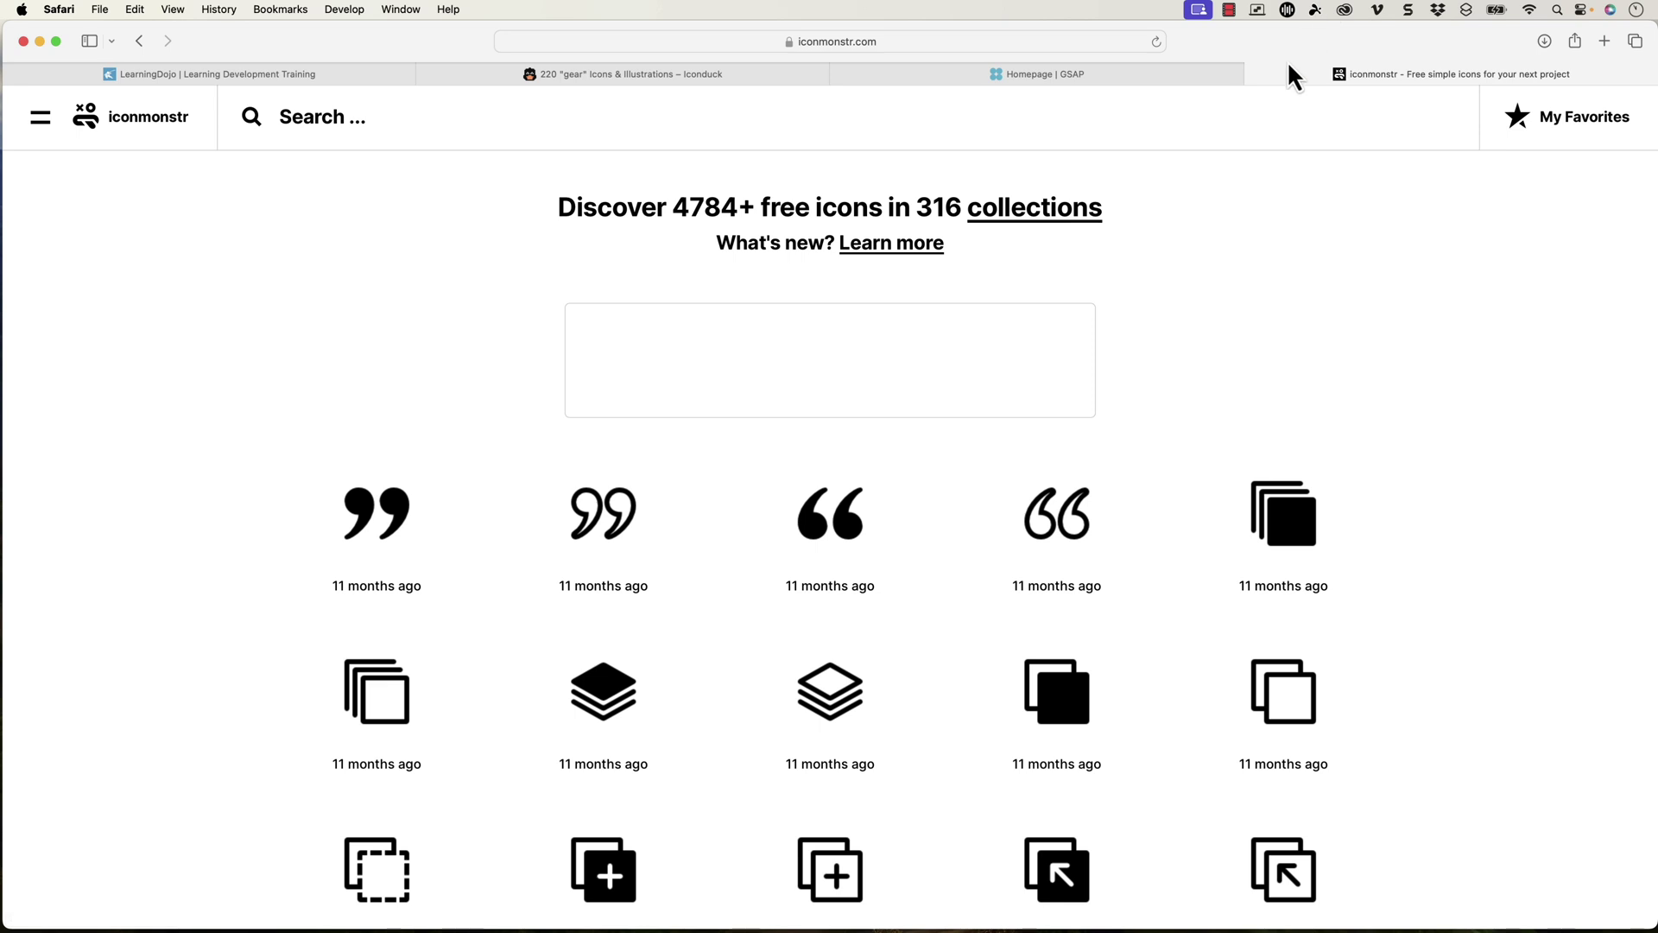
key(ctrl+shift+Tab)
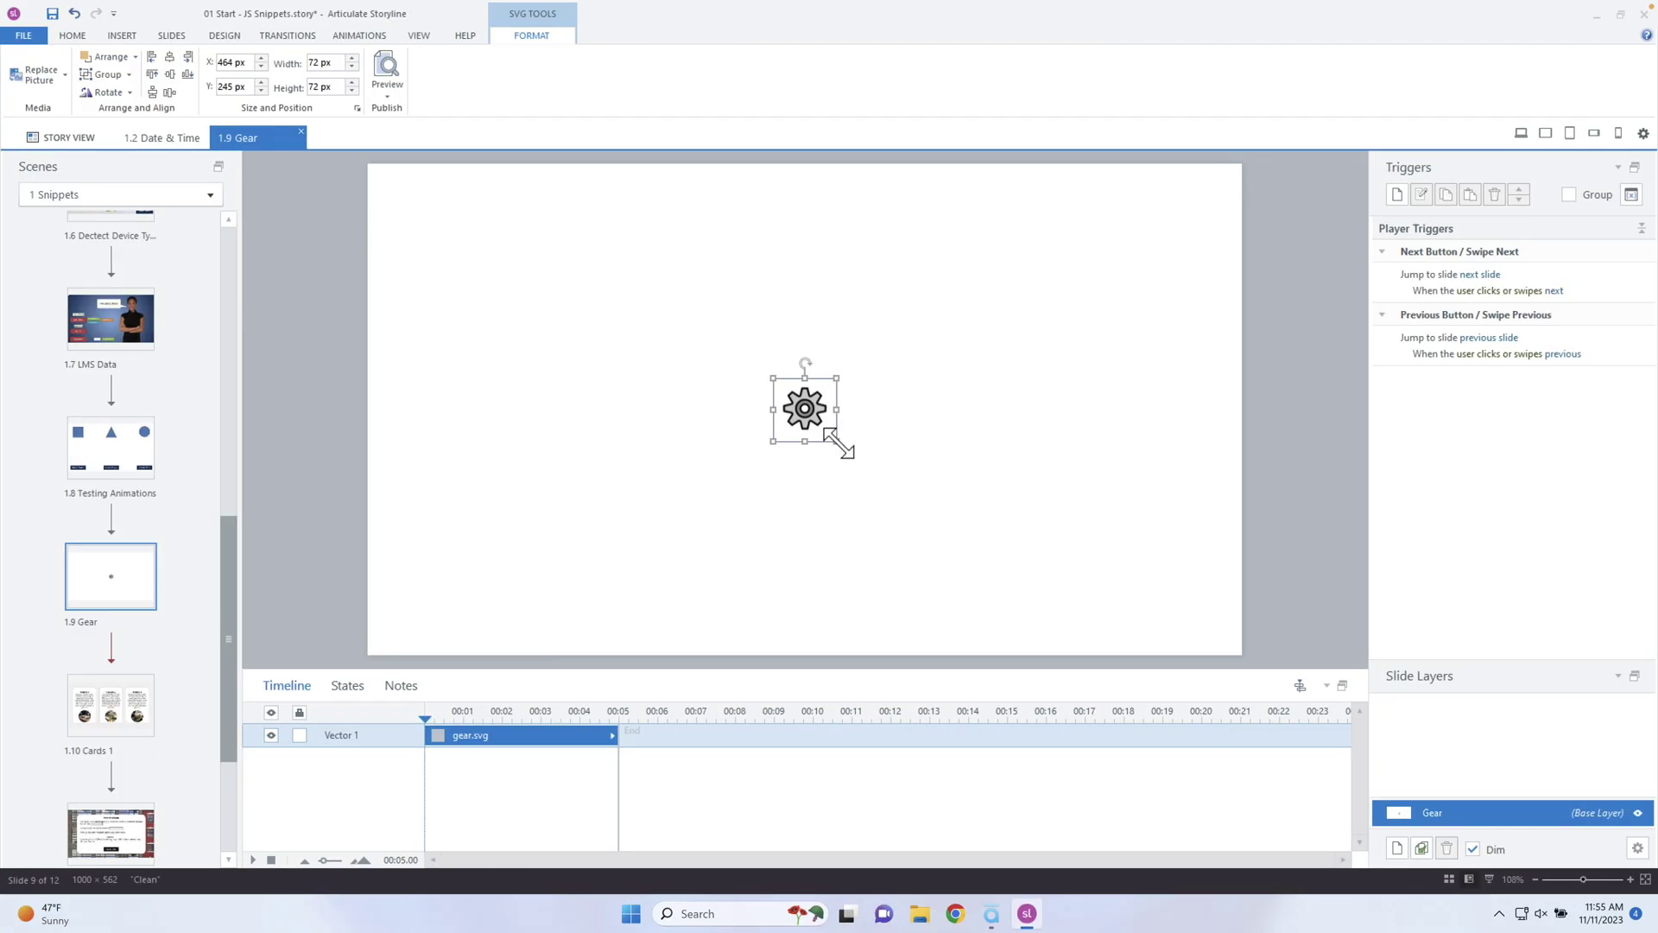
Step: Enlarge the gear picture to about 205 by 205 px and place it at the centre of the slide
drag(831, 431, 1009, 555)
drag(890, 467, 837, 413)
click(837, 413)
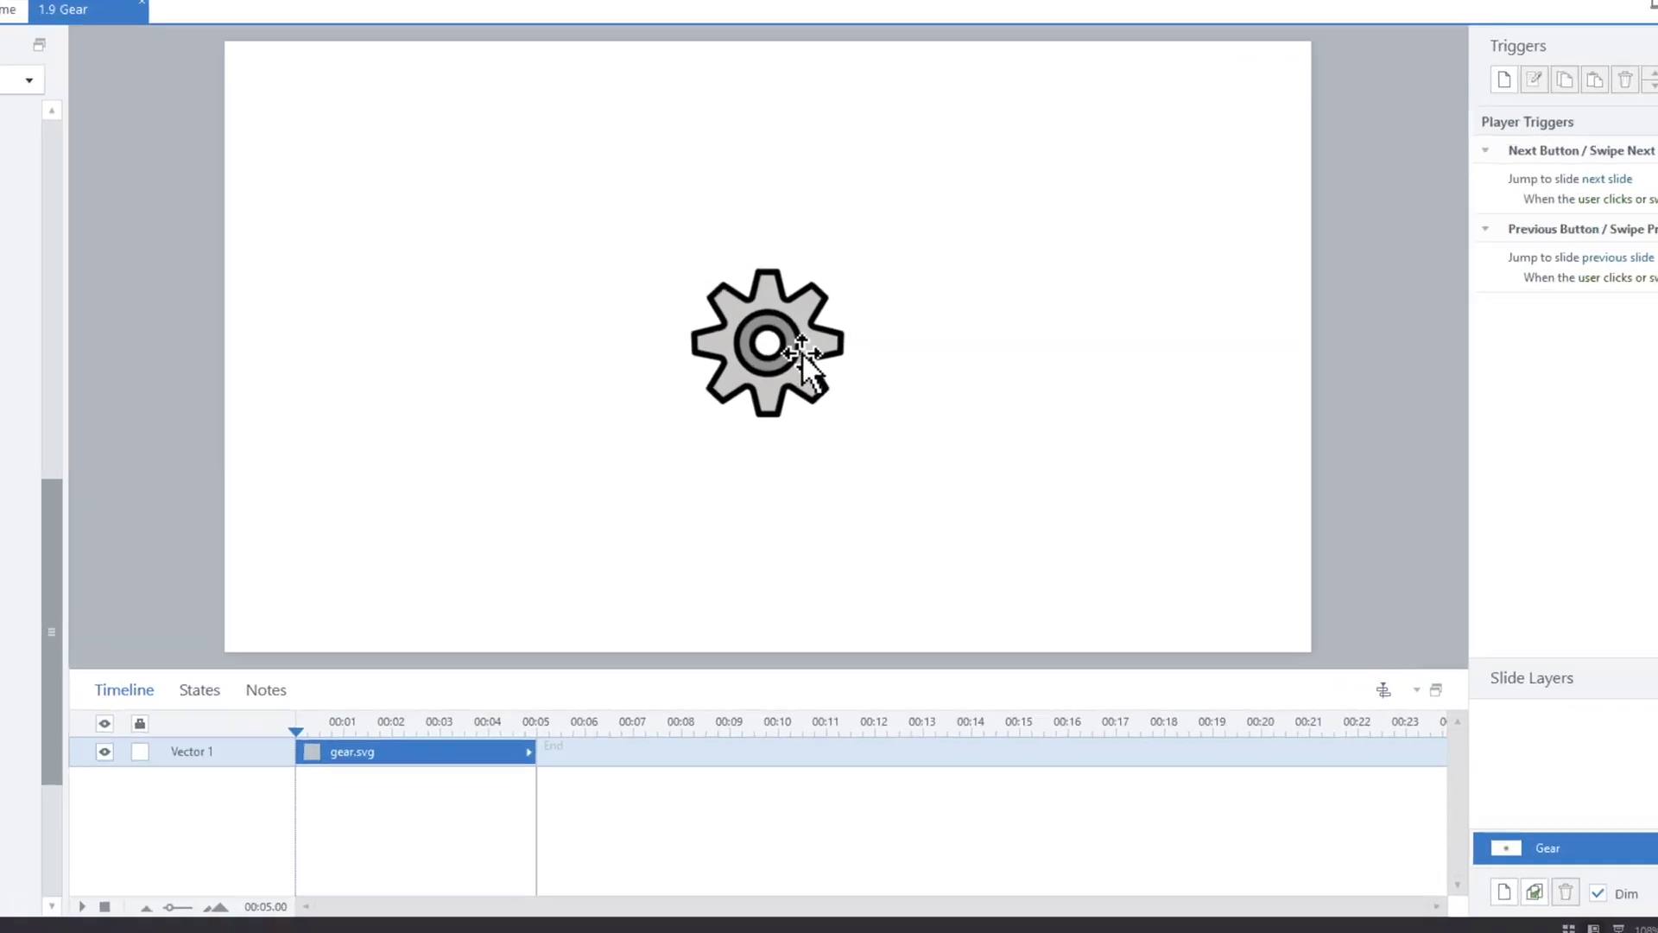
Step: Set the gear picture's alternate text to "gear" in its accessibility settings
right_click(831, 416)
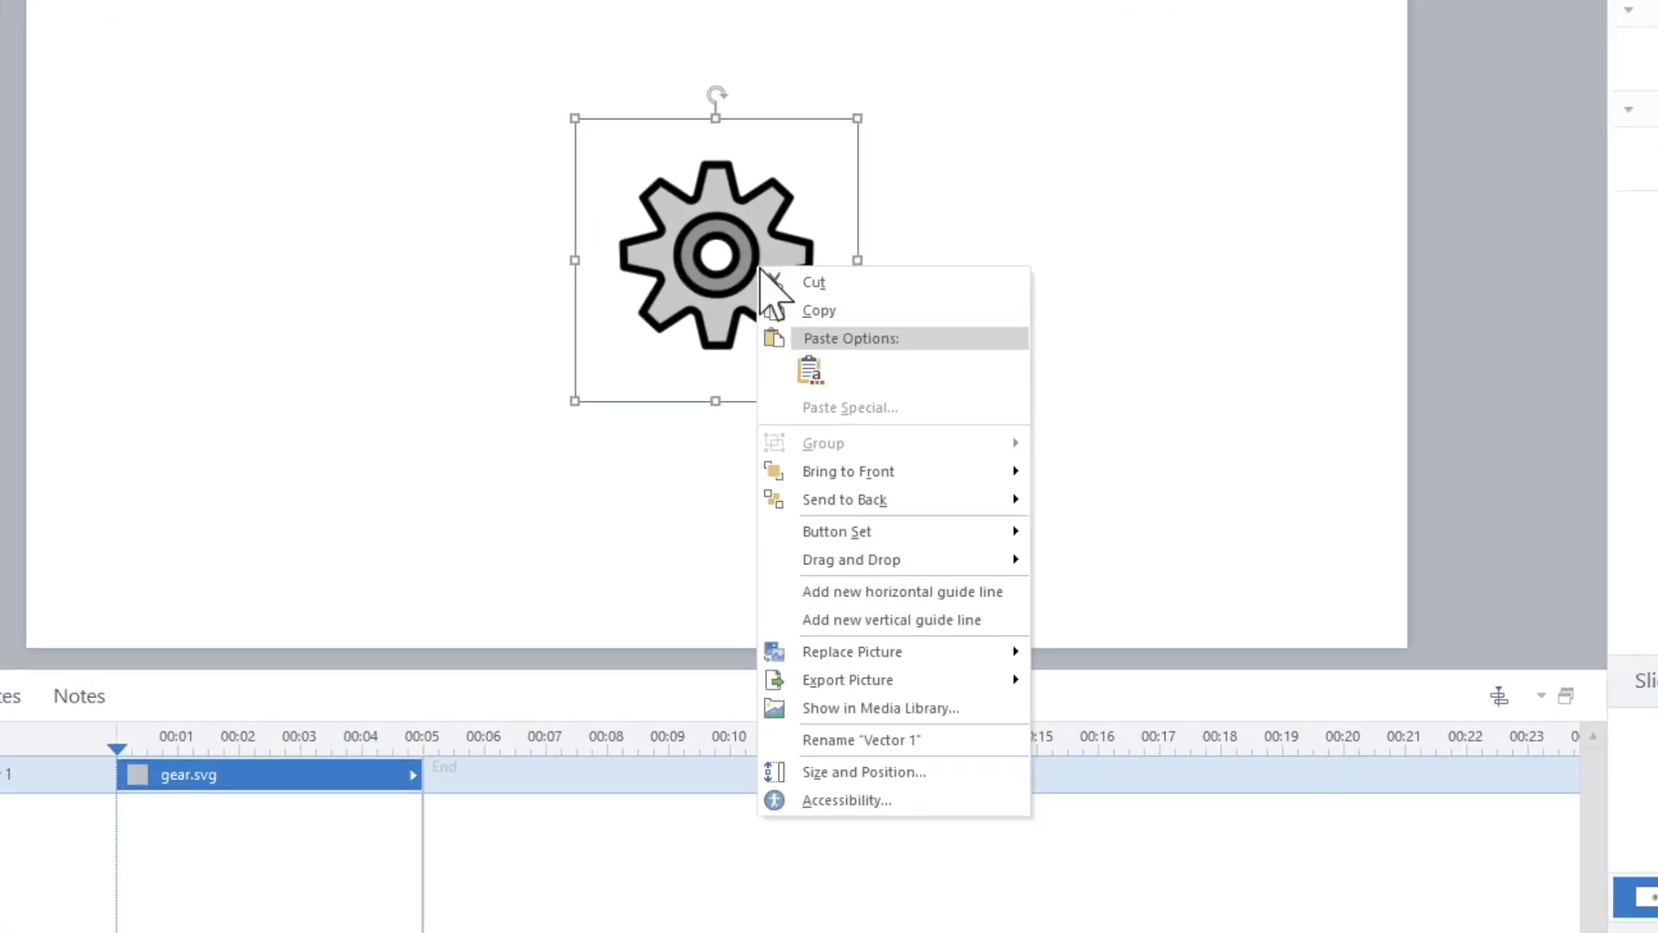
click(920, 806)
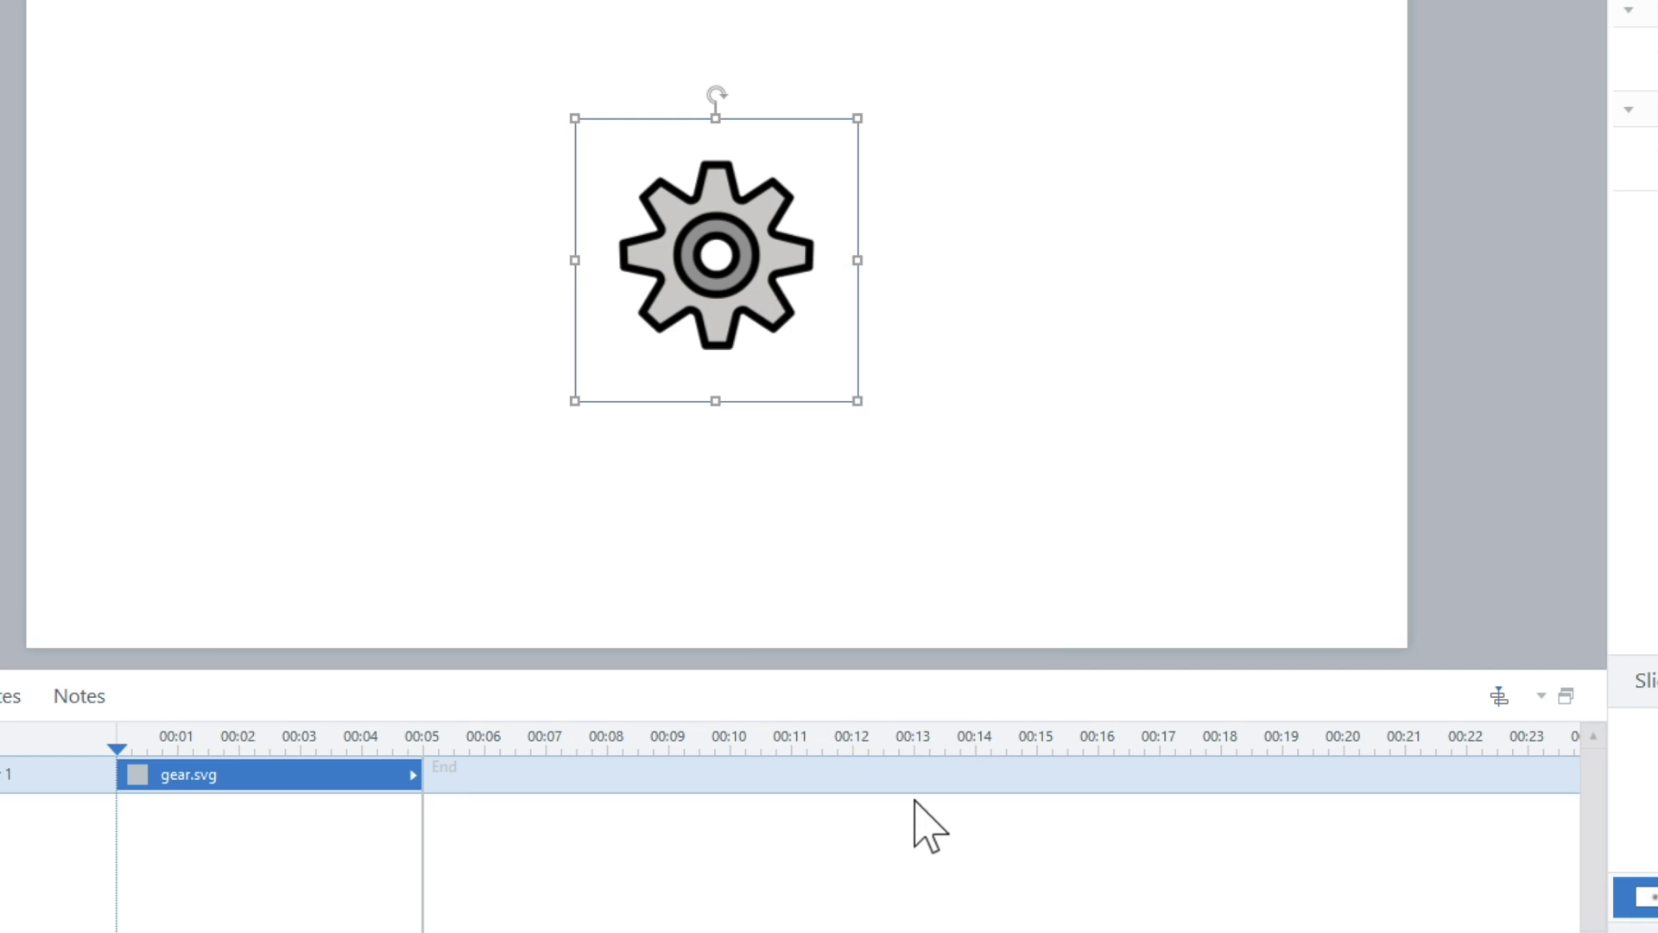
click(751, 230)
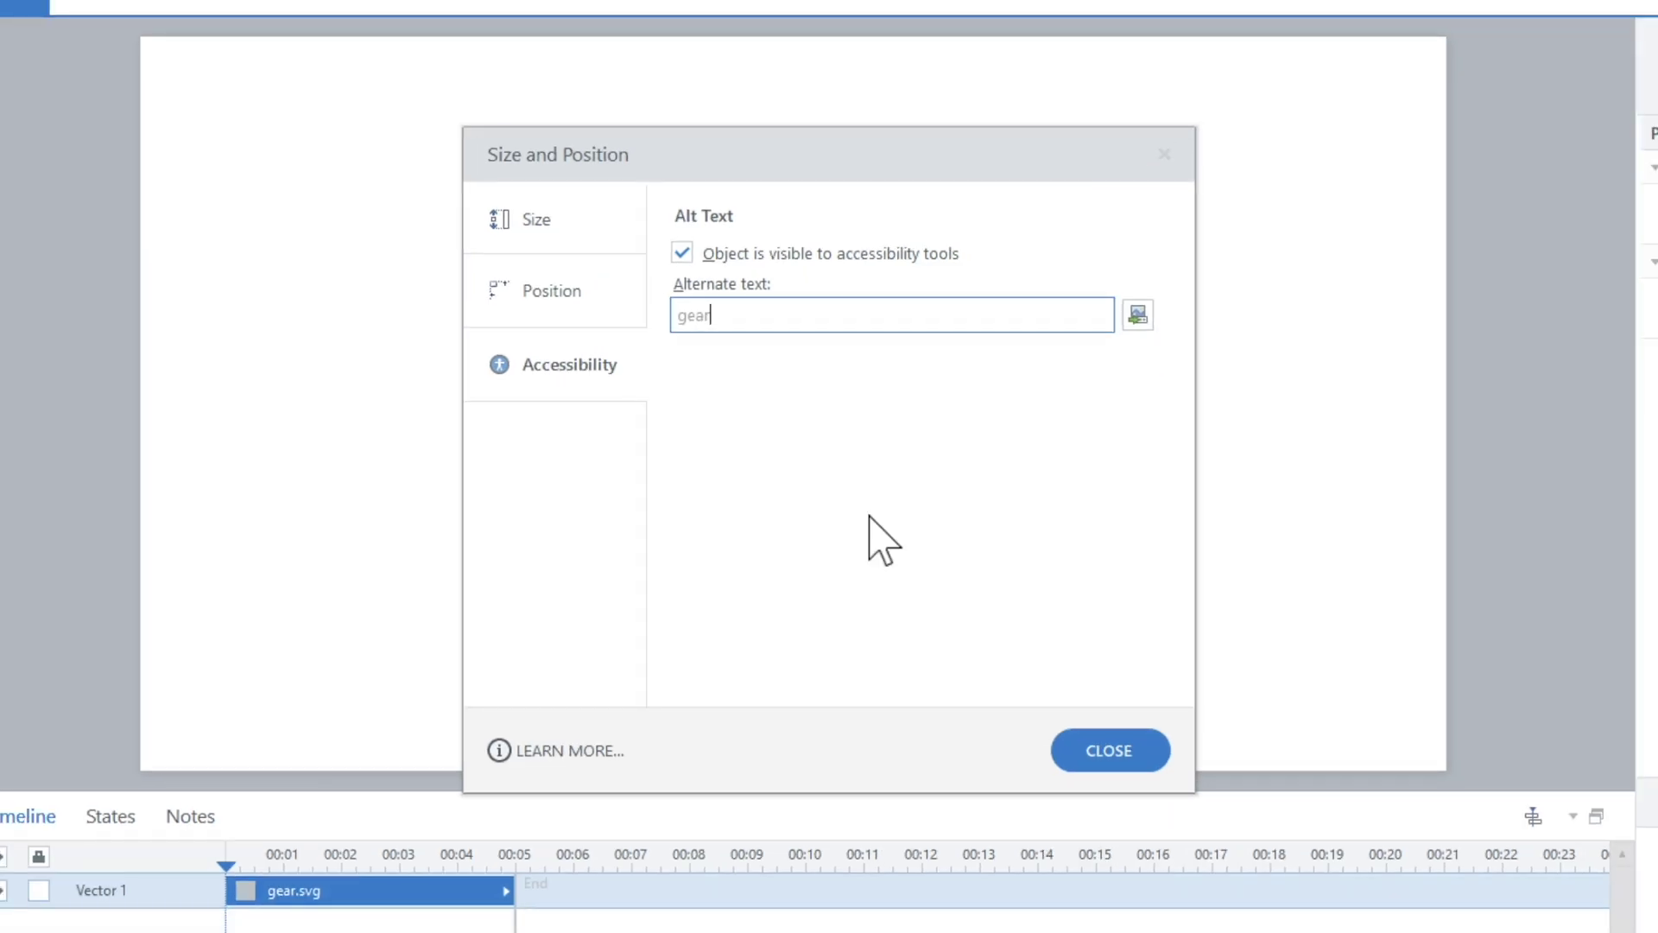
click(1097, 753)
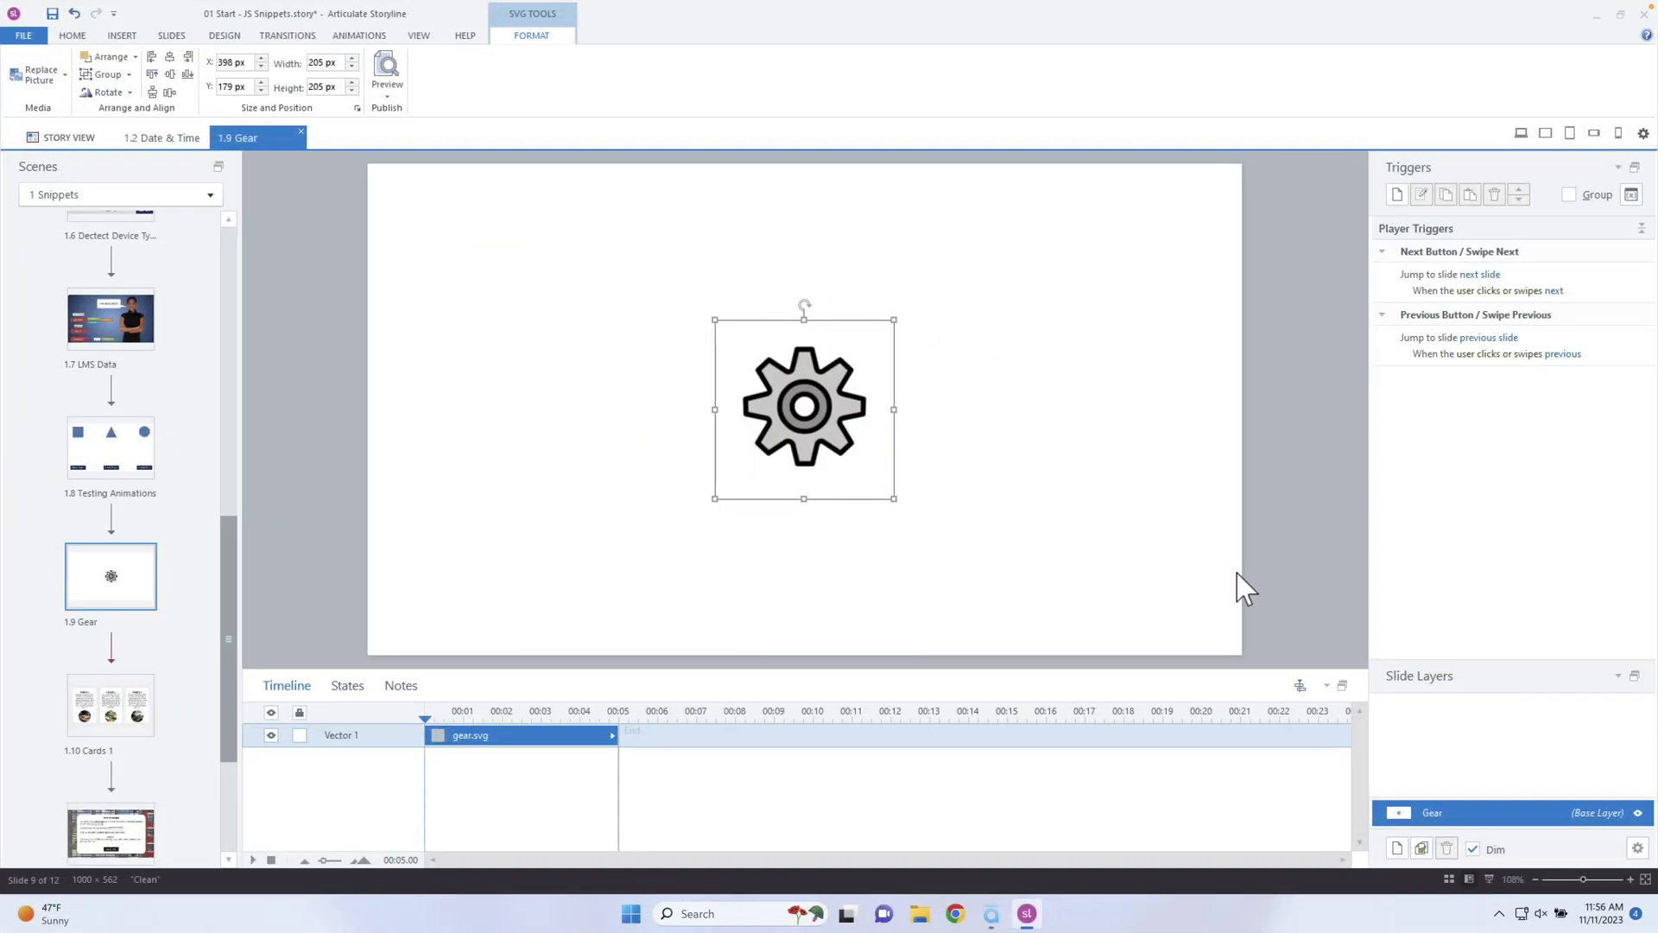
Step: Set up a new trigger that executes JavaScript when the timeline starts on this slide
click(1397, 193)
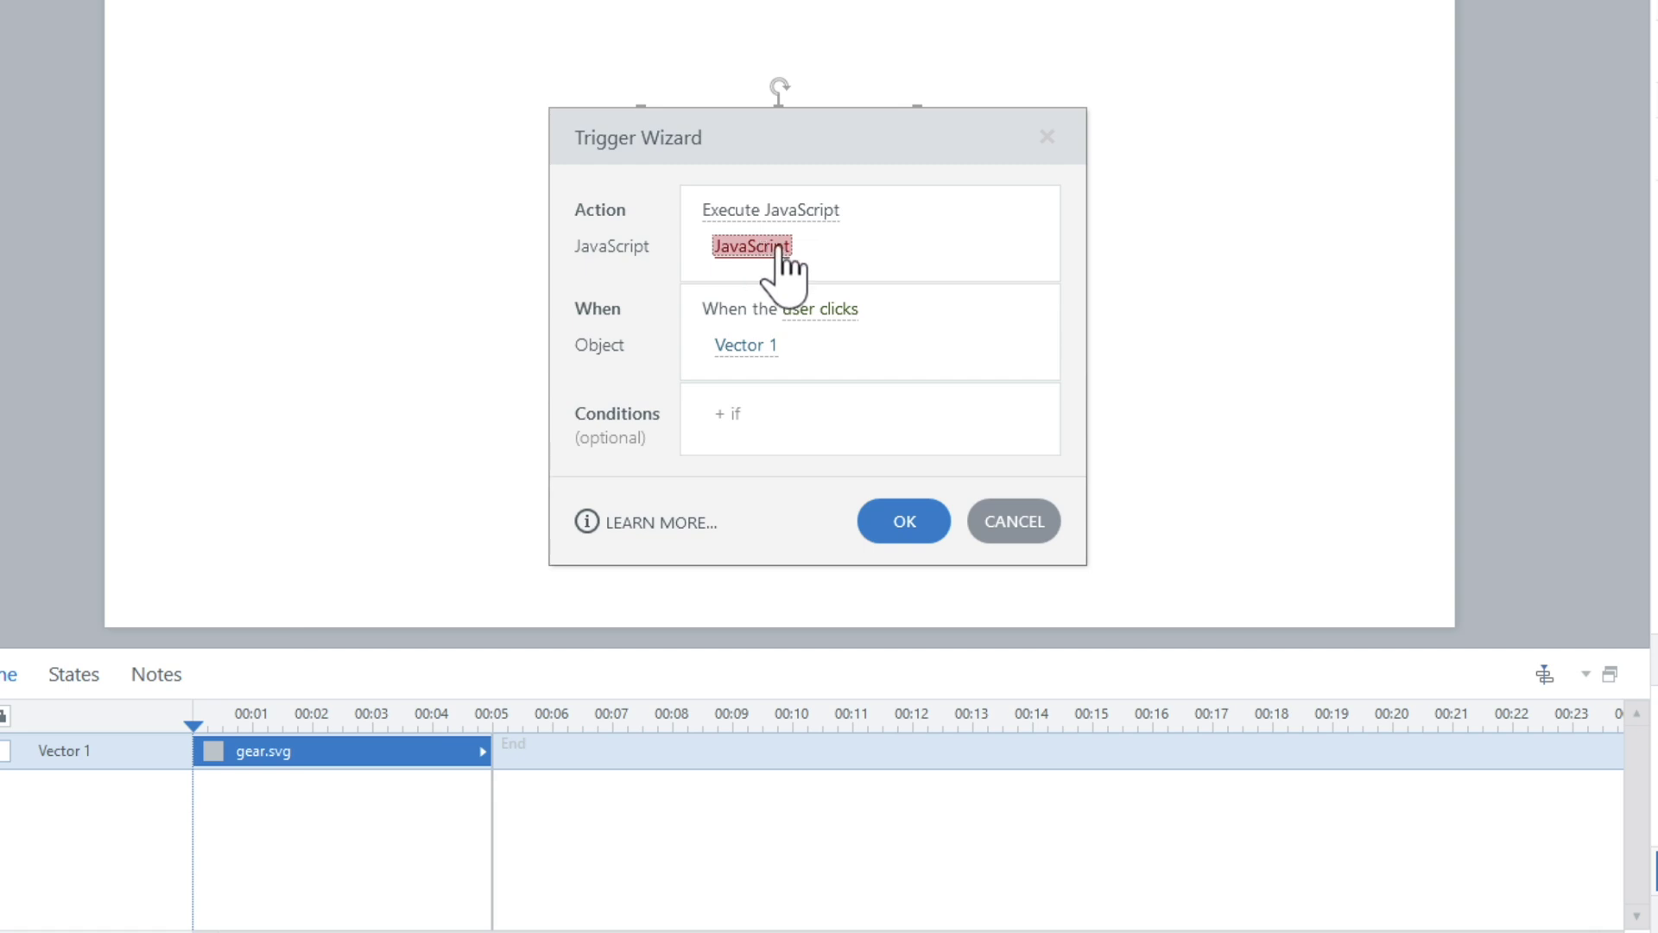
click(812, 312)
drag(1042, 432, 1047, 596)
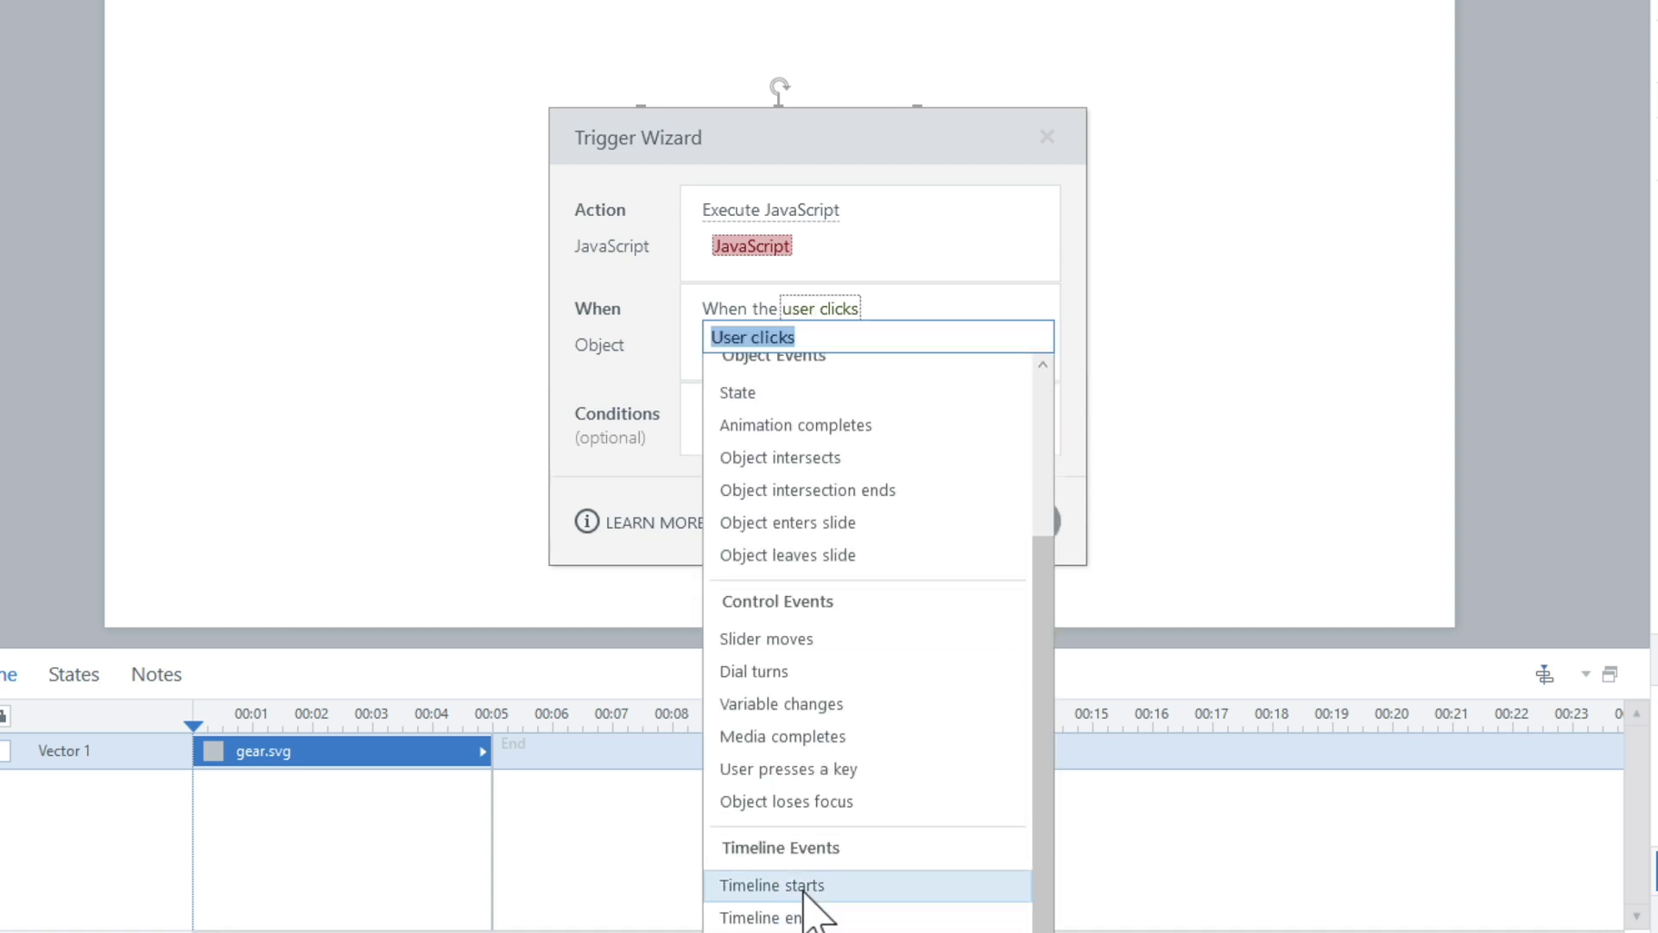
click(805, 886)
click(751, 247)
click(1105, 587)
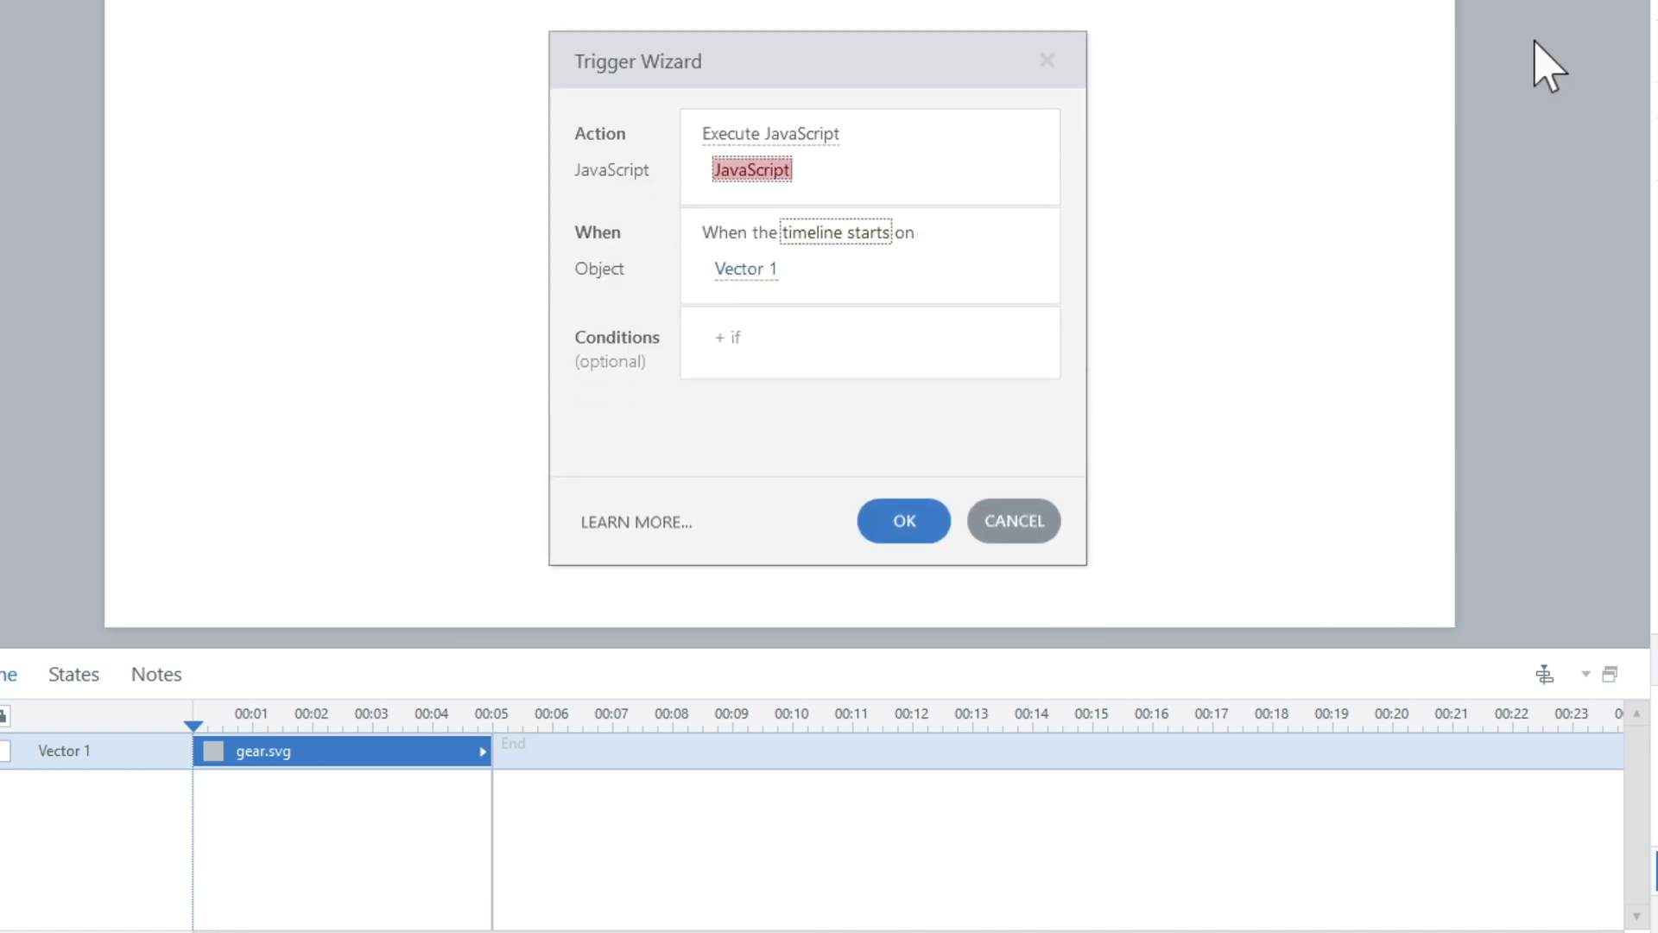
drag(840, 150, 1420, 59)
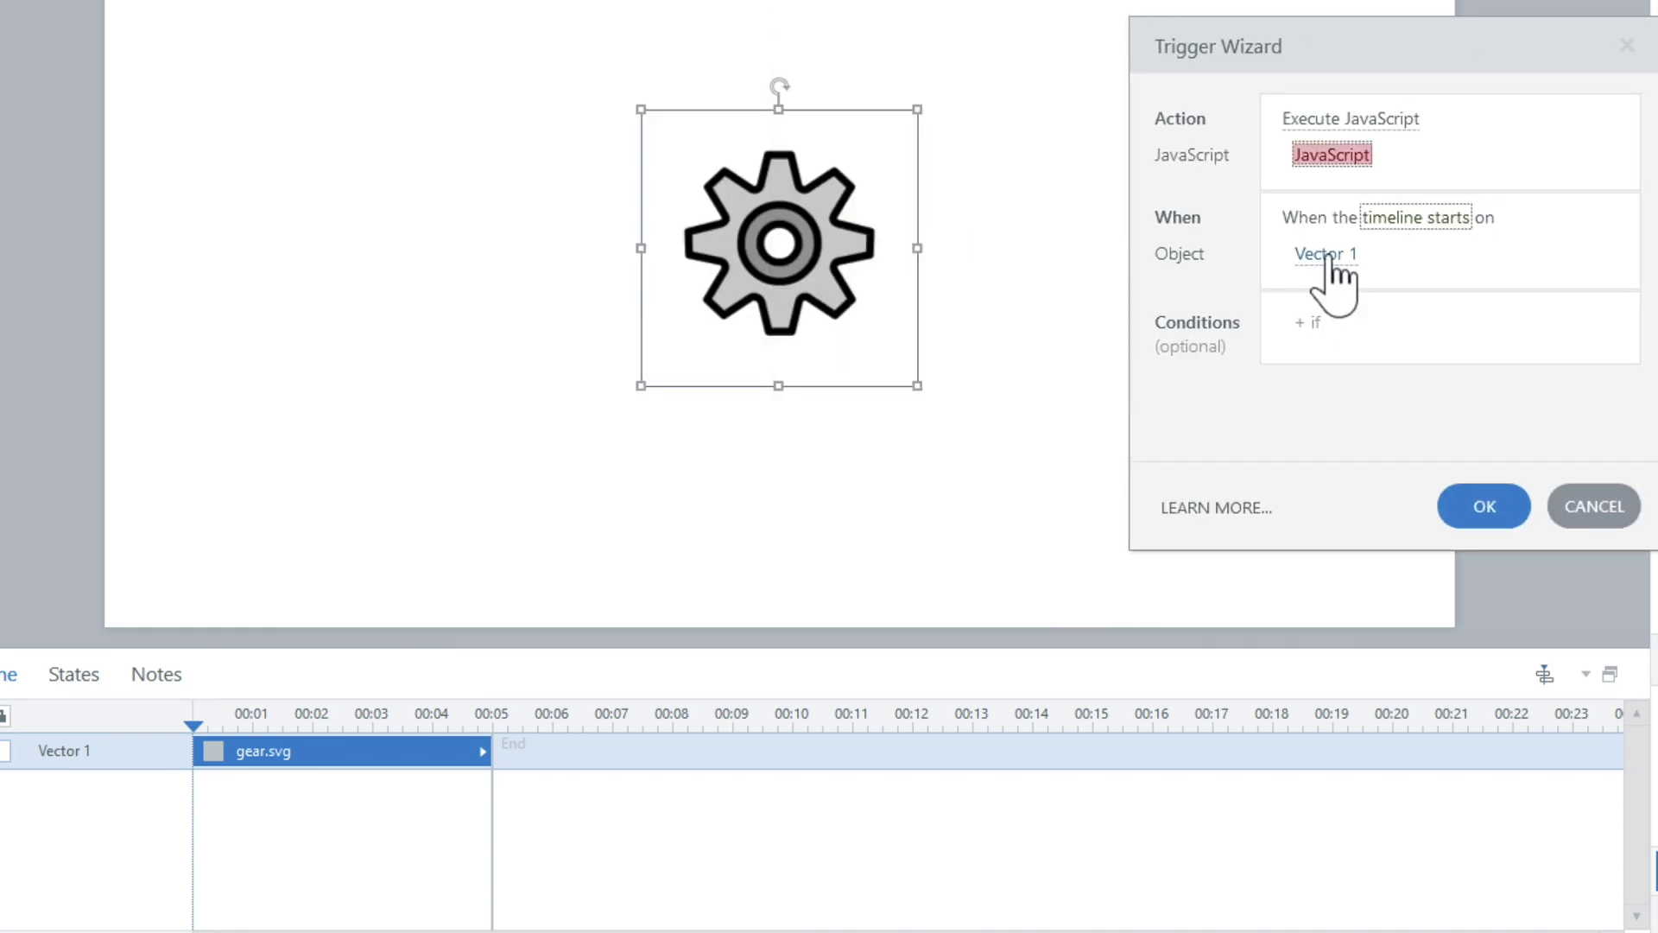
click(1323, 256)
click(1348, 372)
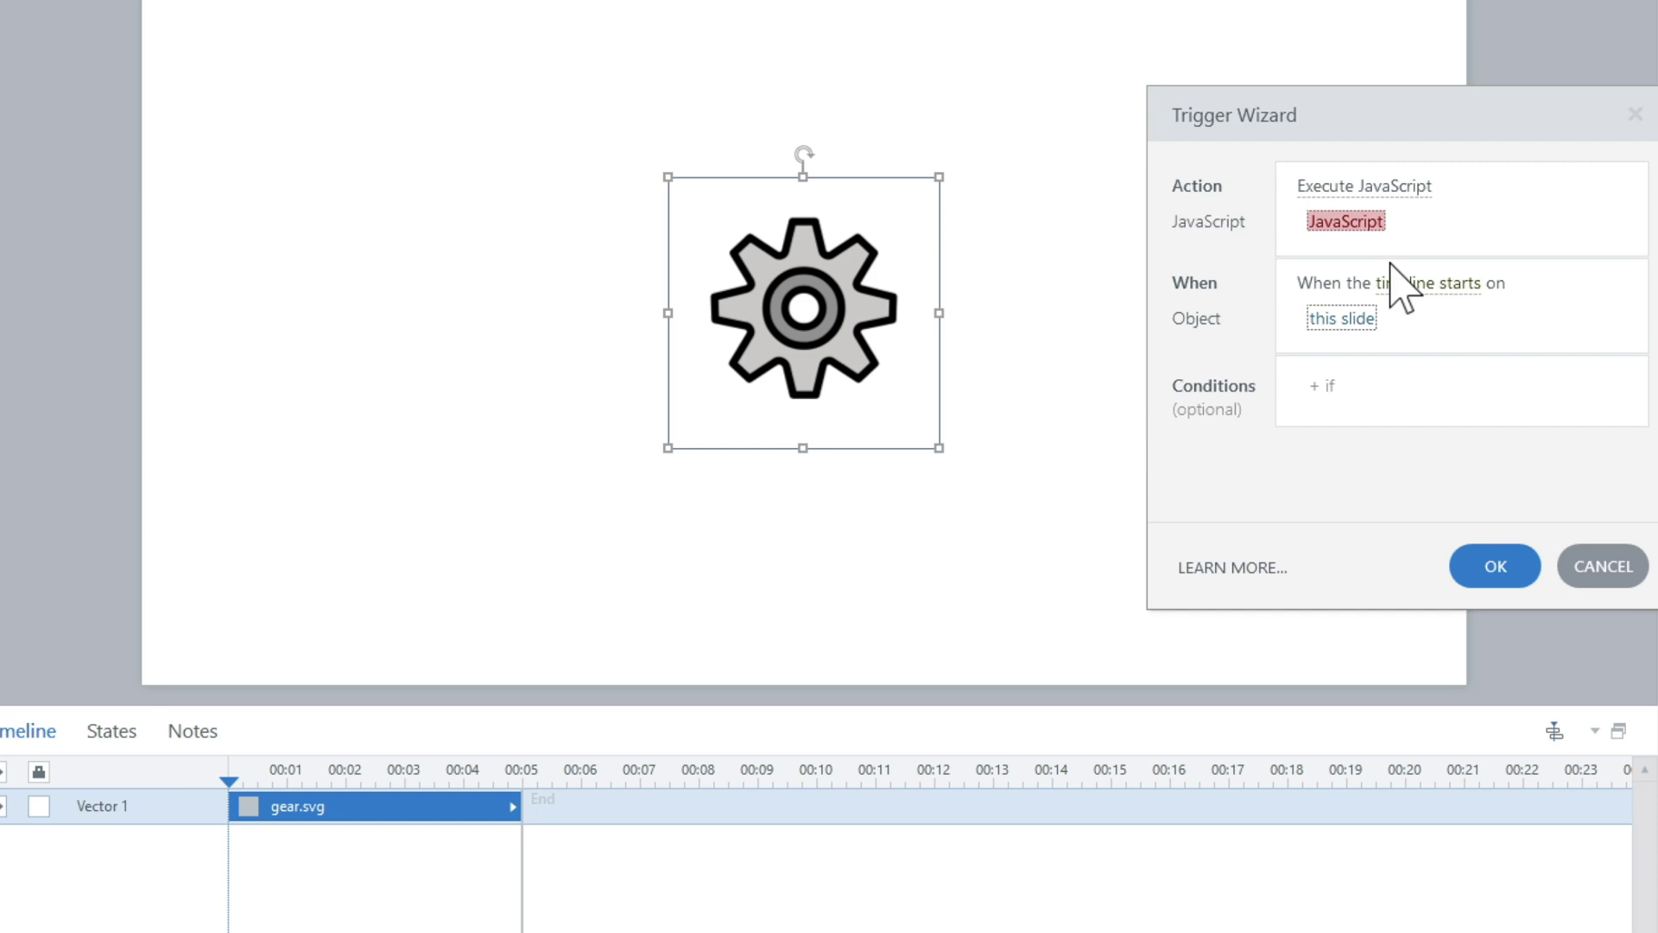
Step: Enter trigger JavaScript that stores the element with data-acc-text 'gear' in a variable named circle and rotates it to 360 with gsap.to
click(1346, 221)
text(let circle = document.querySelector("[data-acc-text='gear']"); gsap.to(circle, { rotation: 360 });)
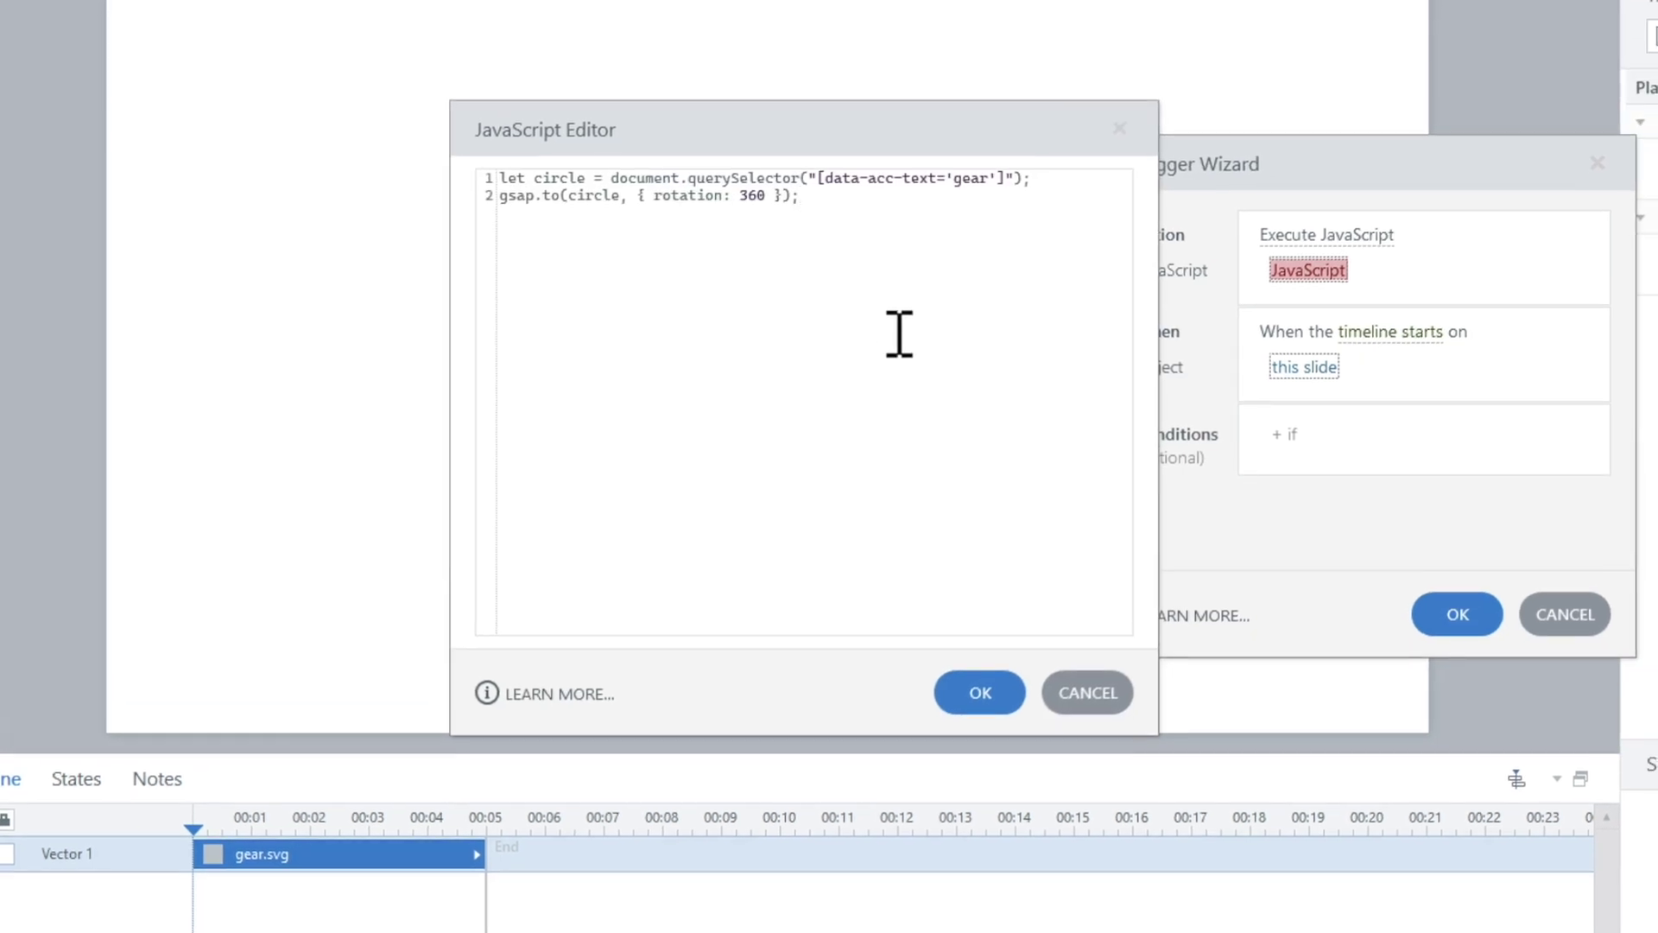
double_click(971, 178)
text(Thi)
Step: Rename the variable circle to gear in both its declaration and the gsap.to call
mouse_move(586, 178)
mouse_down()
mouse_move(629, 178)
mouse_move(587, 178)
mouse_up()
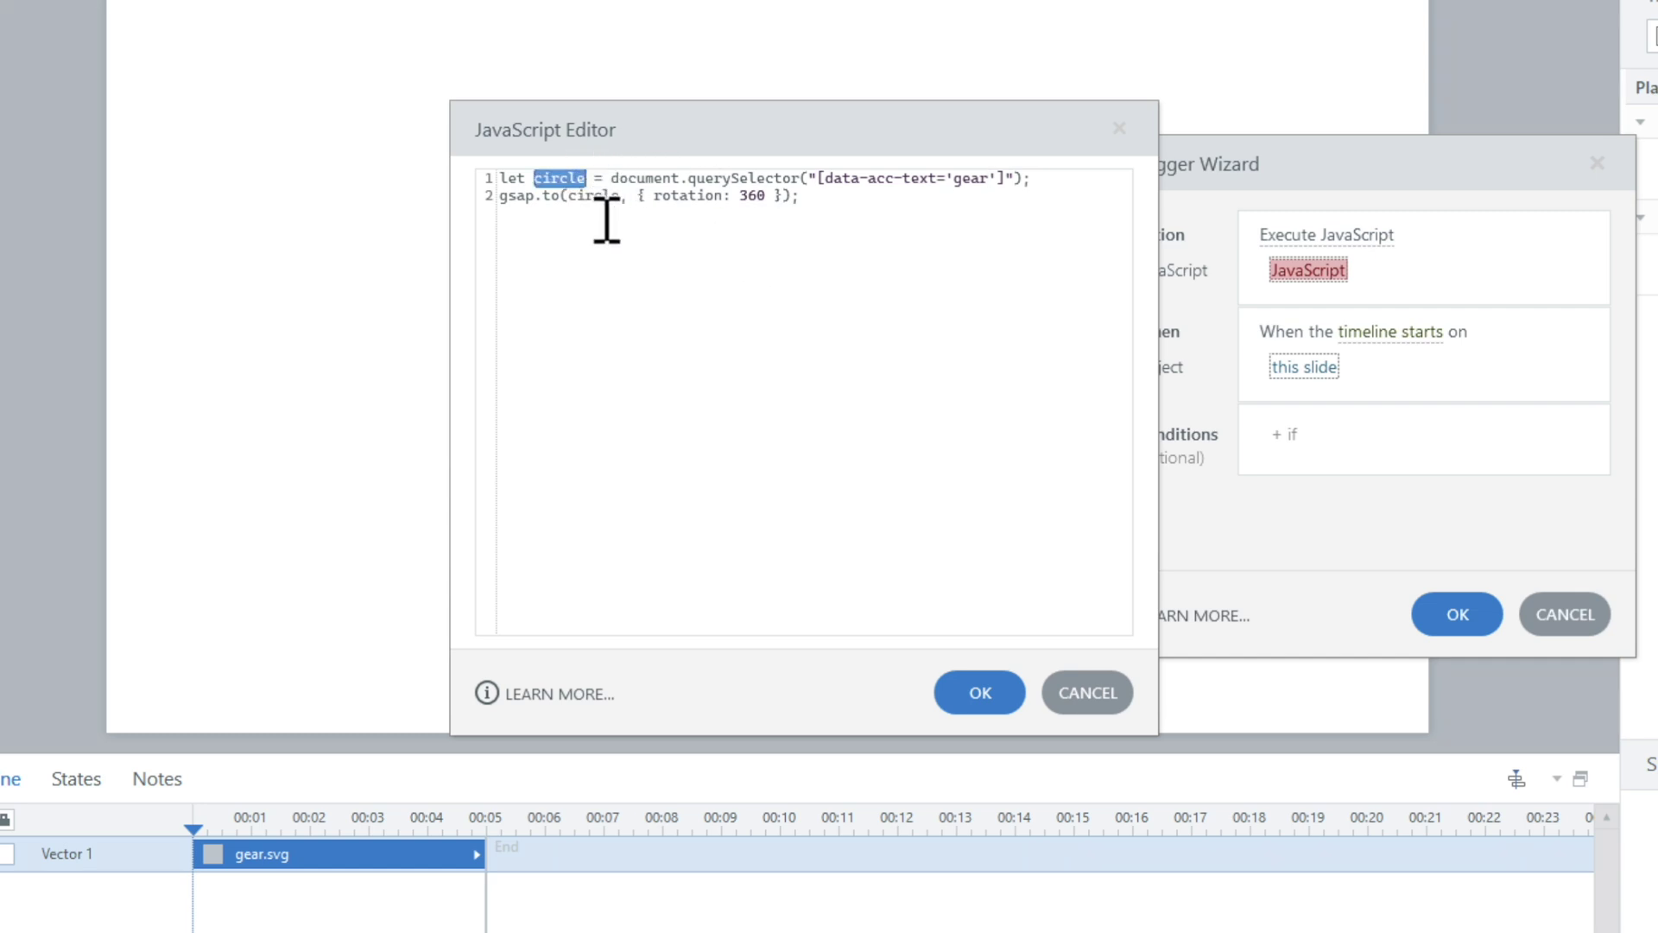
text(gear)
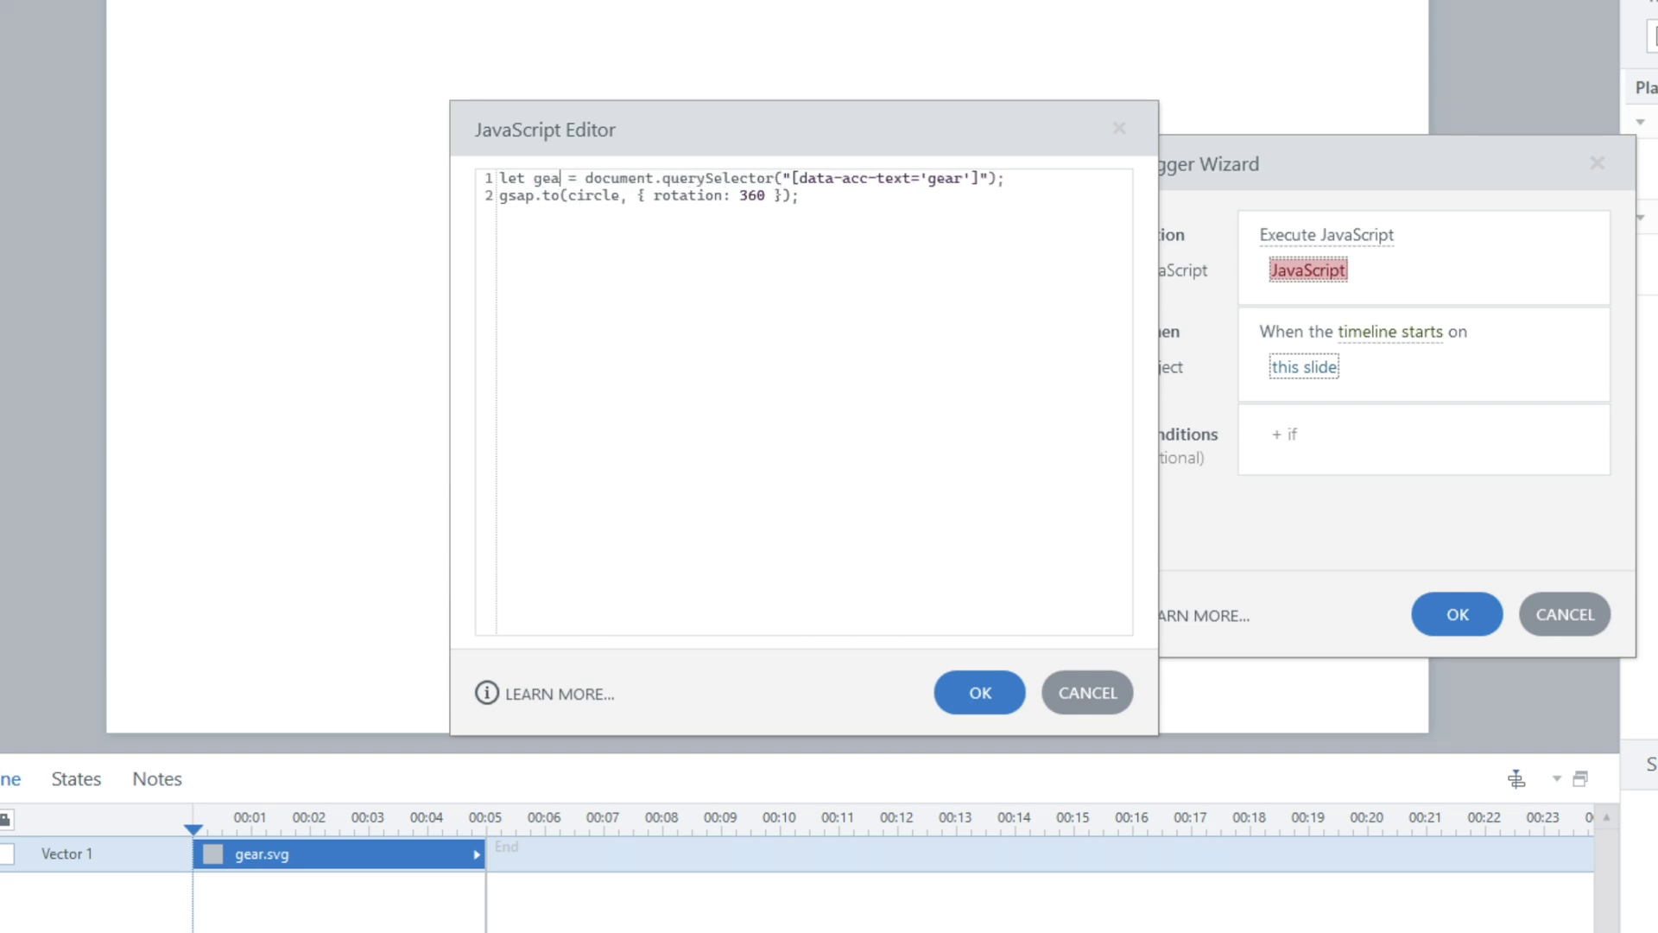
double_click(594, 195)
text(gear)
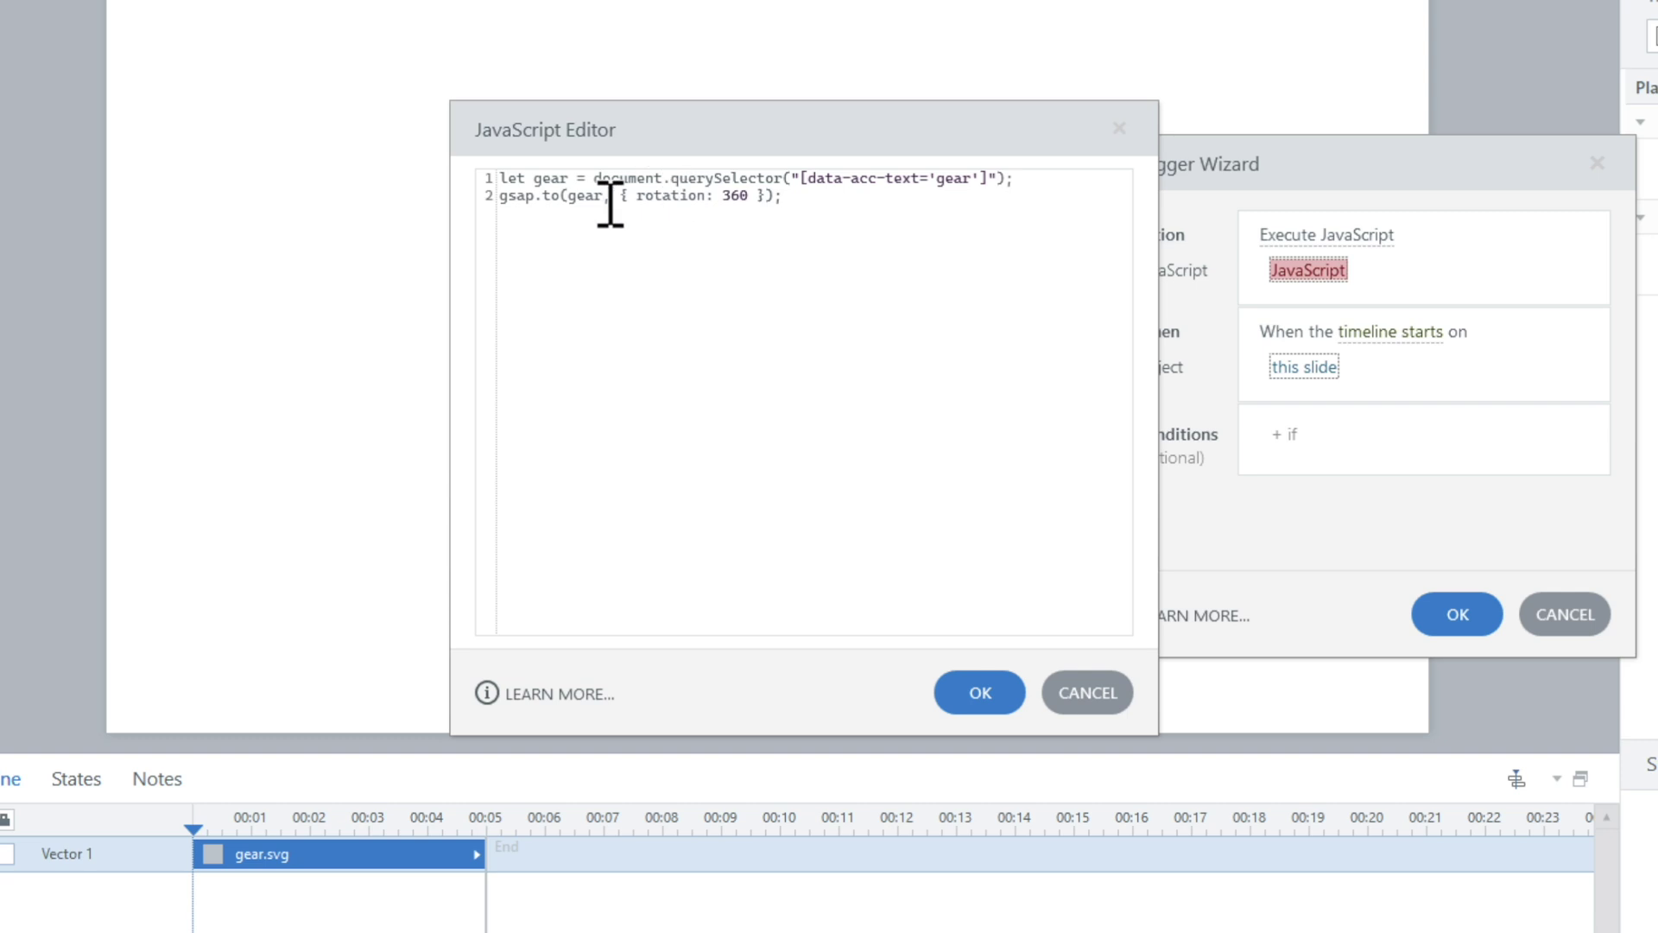
double_click(544, 177)
drag(721, 178, 951, 173)
double_click(544, 178)
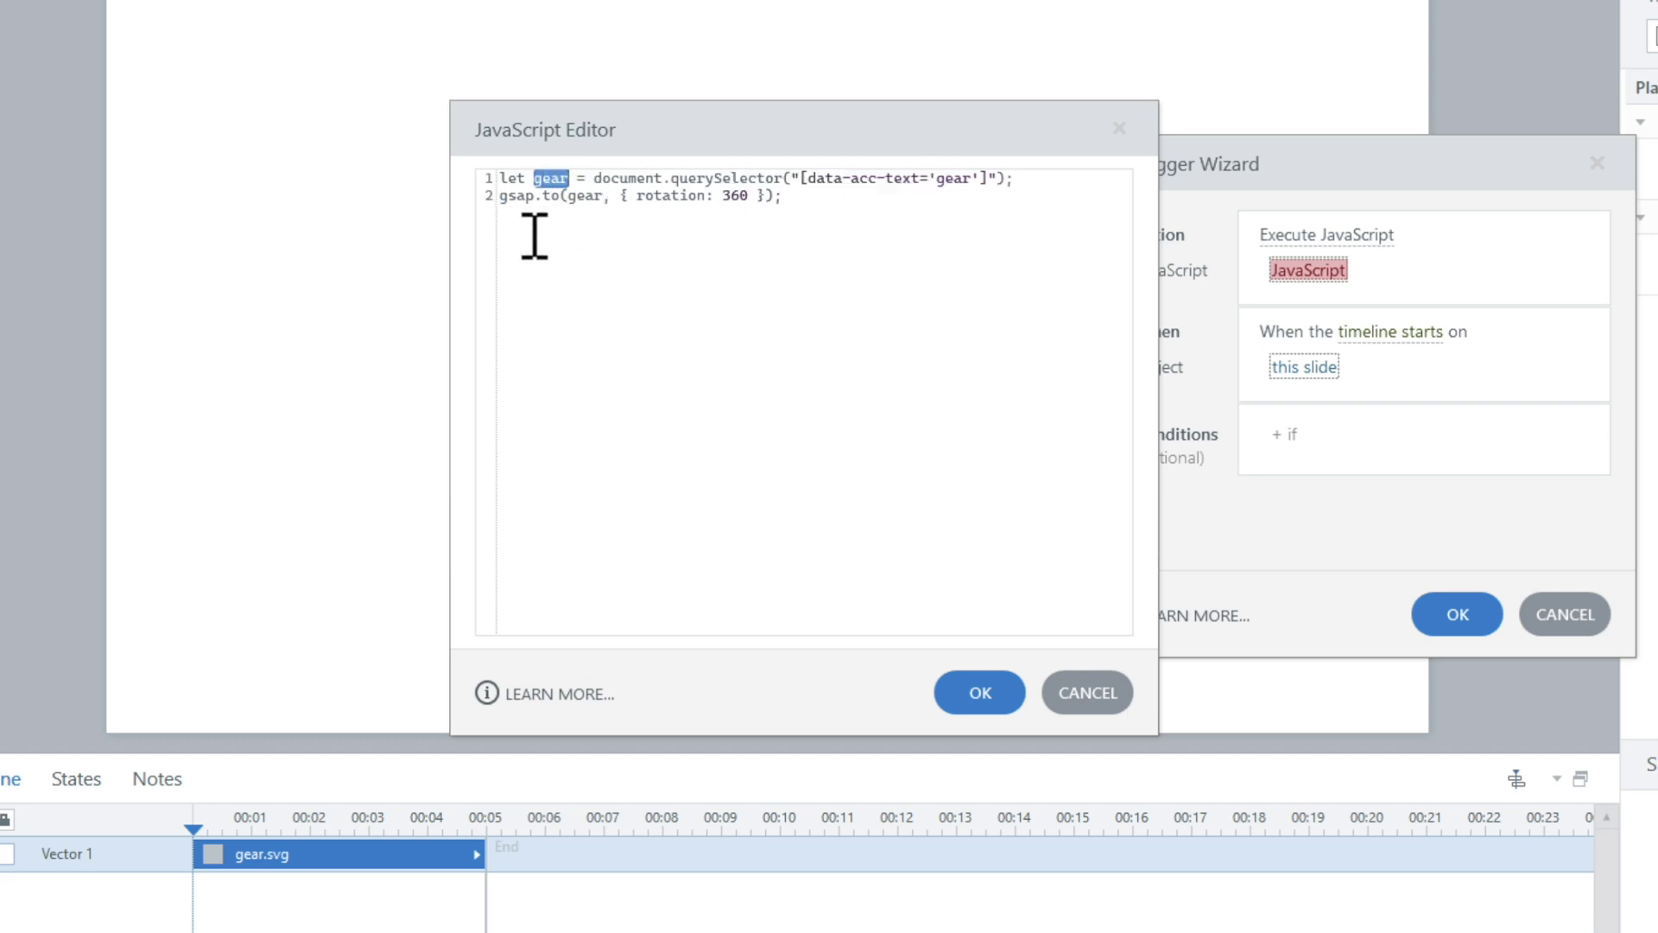